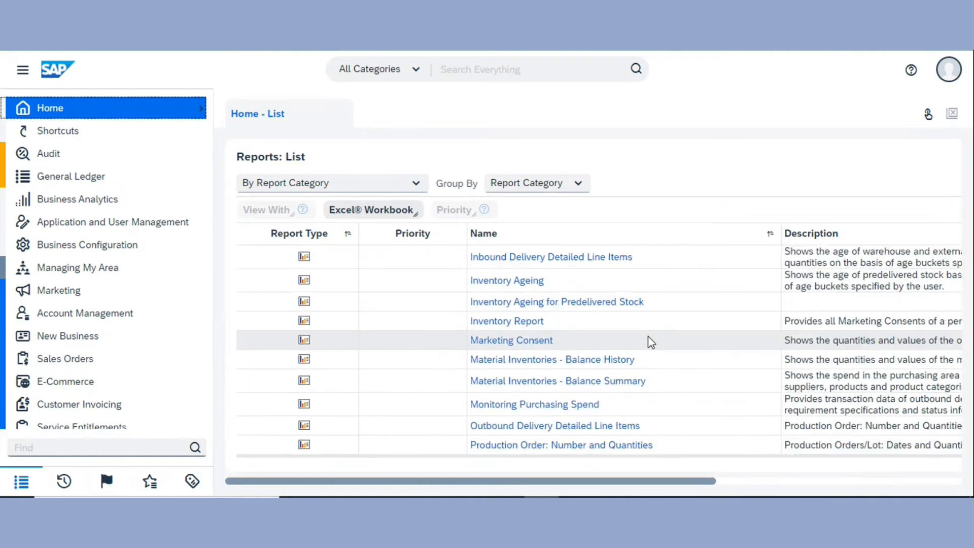
Open the Trial Balance report from the reports list and start it
{"action": "scroll", "coordinate": [651, 343], "scroll_direction": "down", "scroll_amount": 10}
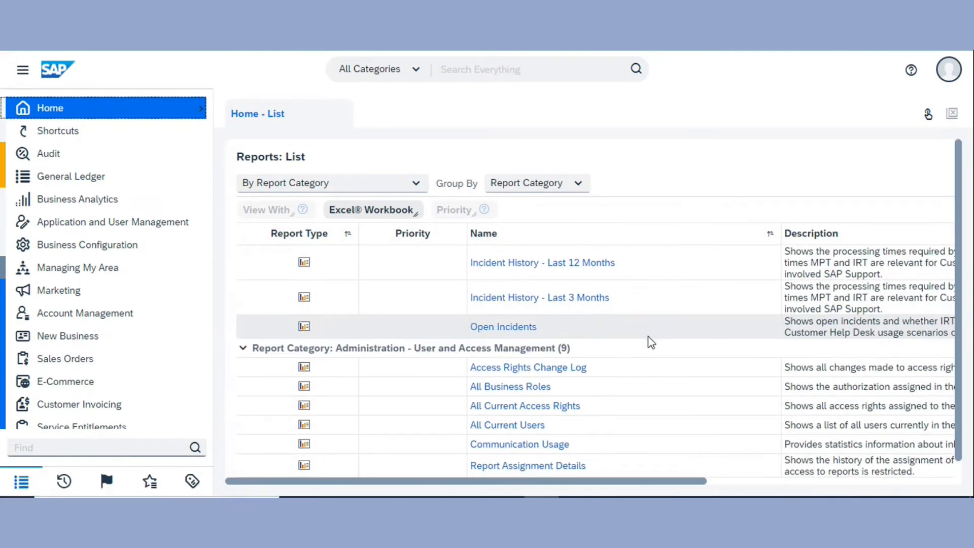
{"action": "scroll", "coordinate": [652, 343], "scroll_direction": "down", "scroll_amount": 8}
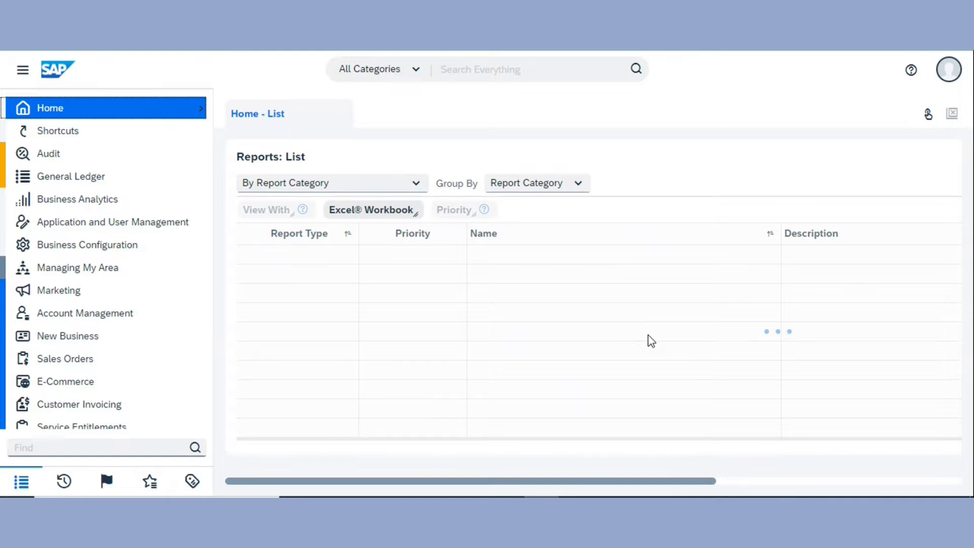
{"action": "scroll", "coordinate": [651, 339], "scroll_direction": "down", "scroll_amount": 4}
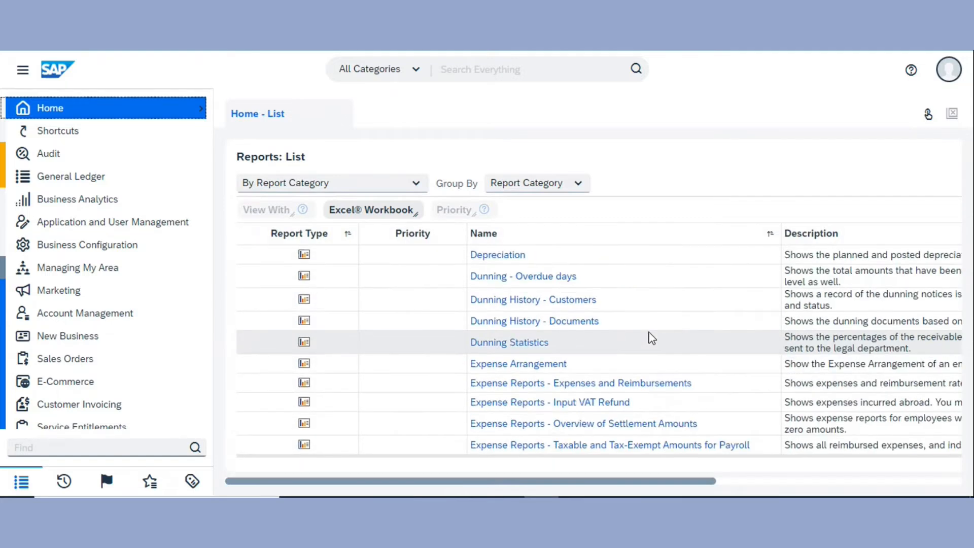
{"action": "scroll", "coordinate": [651, 338], "scroll_direction": "down", "scroll_amount": 12}
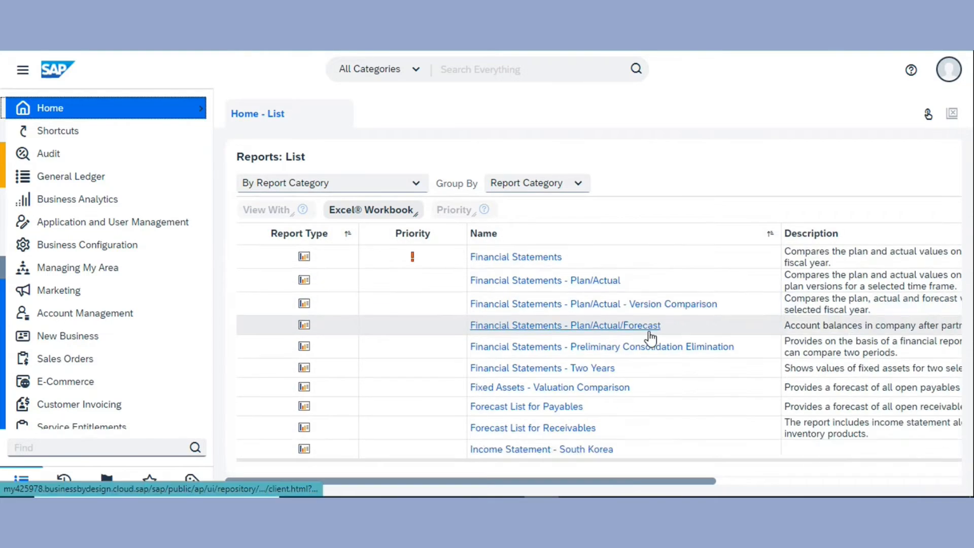
{"action": "scroll", "coordinate": [652, 338], "scroll_direction": "down", "scroll_amount": 10}
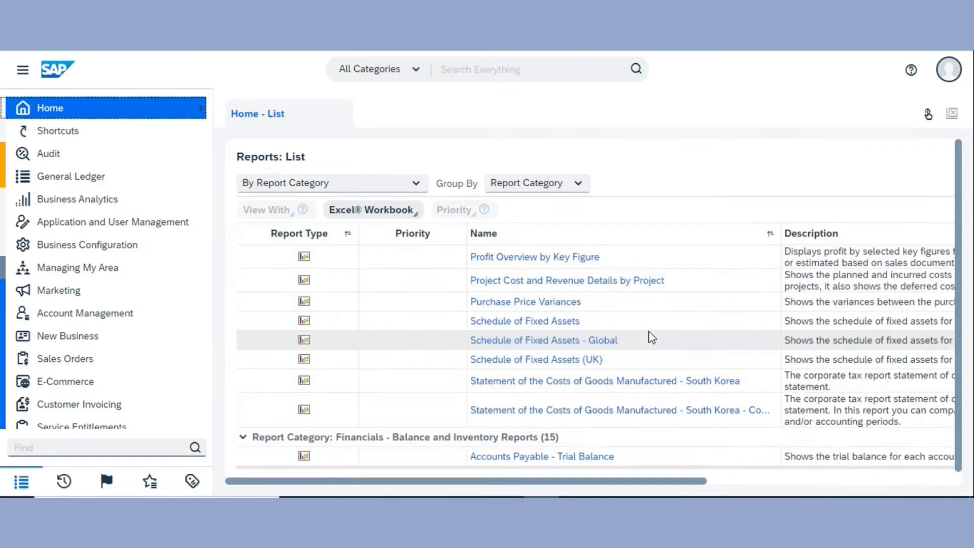
{"action": "scroll", "coordinate": [651, 338], "scroll_direction": "down", "scroll_amount": 2}
{"action": "scroll", "coordinate": [652, 338], "scroll_direction": "down", "scroll_amount": 8}
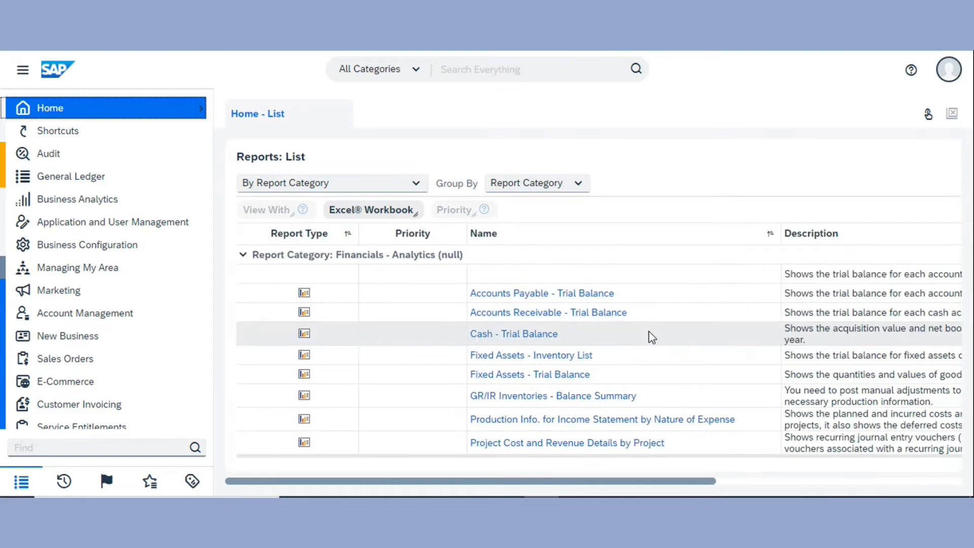
{"action": "scroll", "coordinate": [651, 337], "scroll_direction": "down", "scroll_amount": 2}
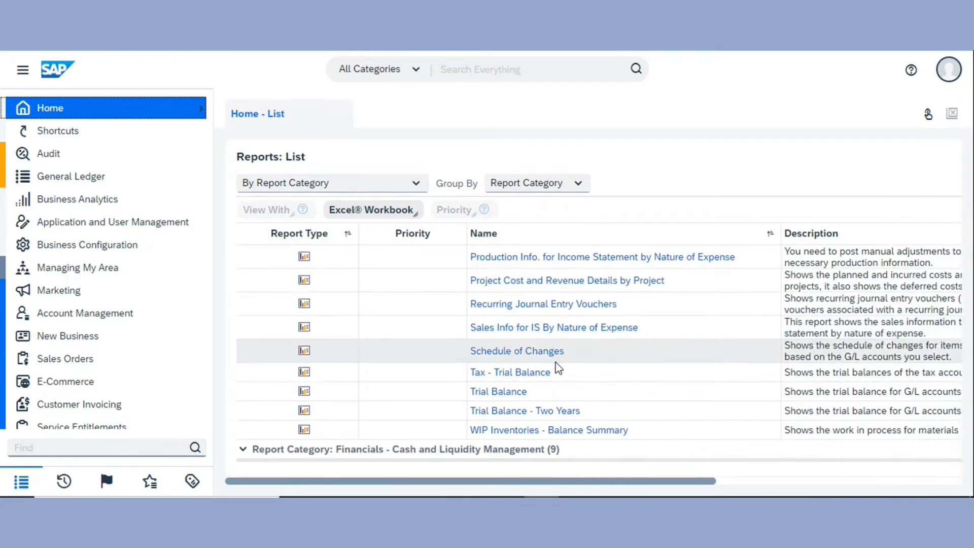
{"action": "left_click", "coordinate": [506, 392]}
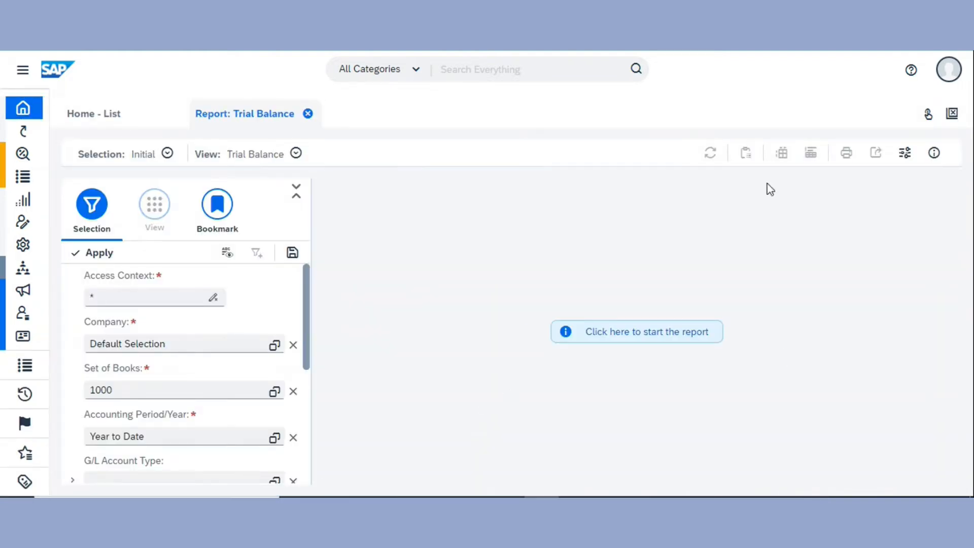
{"action": "left_click", "coordinate": [637, 336]}
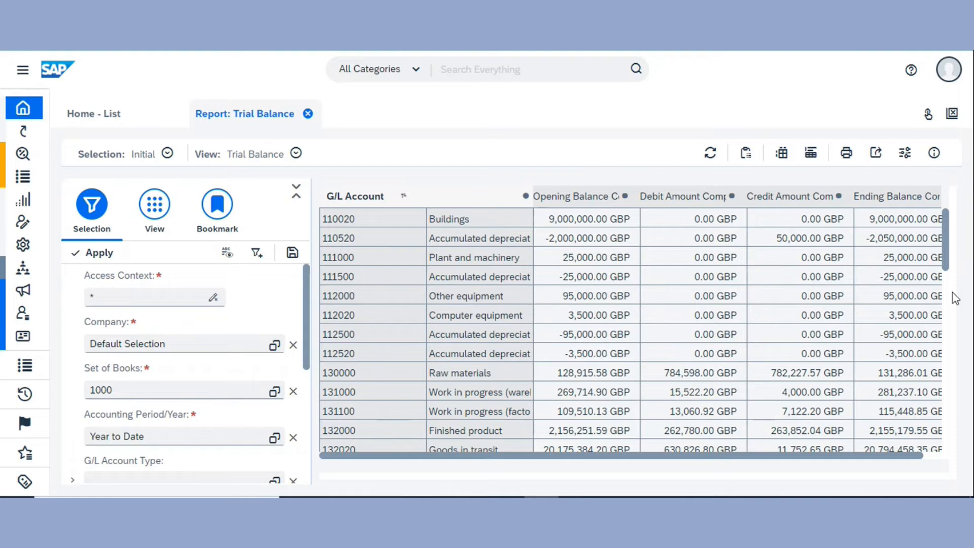
{"action": "left_click_drag", "start_coordinate": [950, 261], "coordinate": [944, 231]}
Reselect Default Selection as the company value and refresh the report
{"action": "left_click", "coordinate": [274, 347]}
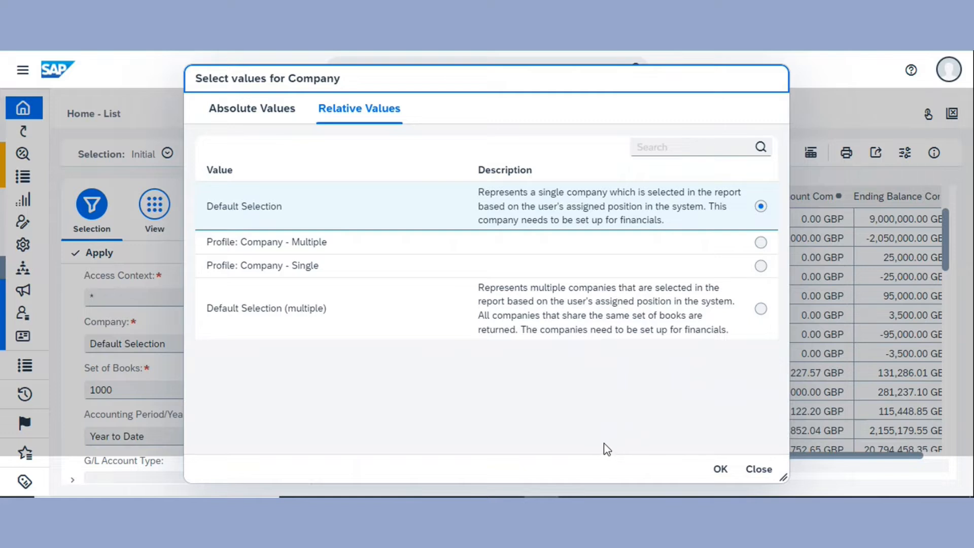
{"action": "left_click", "coordinate": [707, 209]}
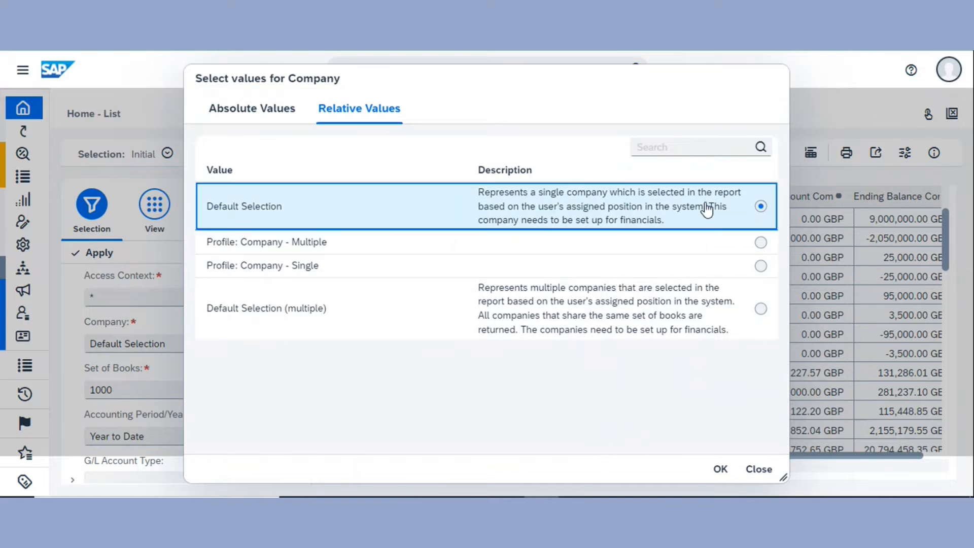
{"action": "left_click", "coordinate": [722, 470]}
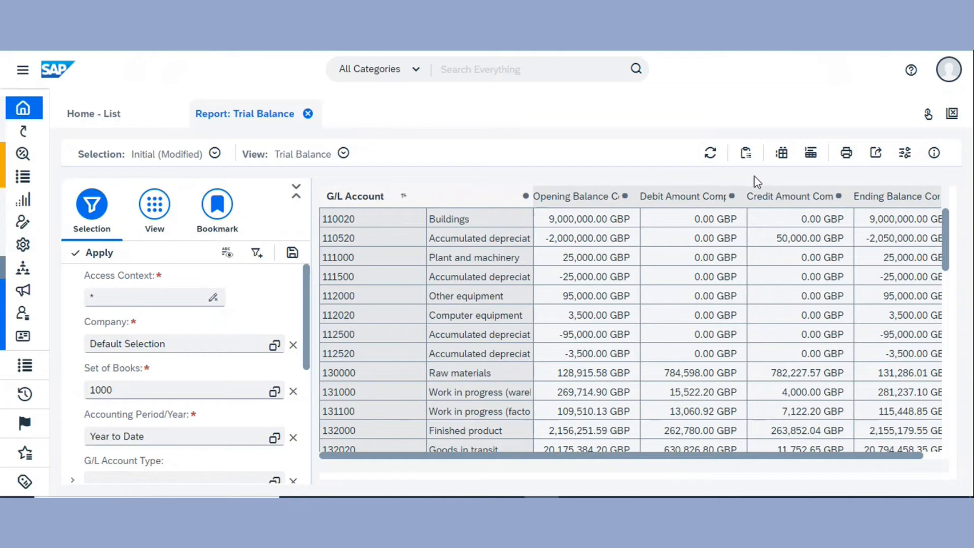
{"action": "left_click", "coordinate": [710, 152]}
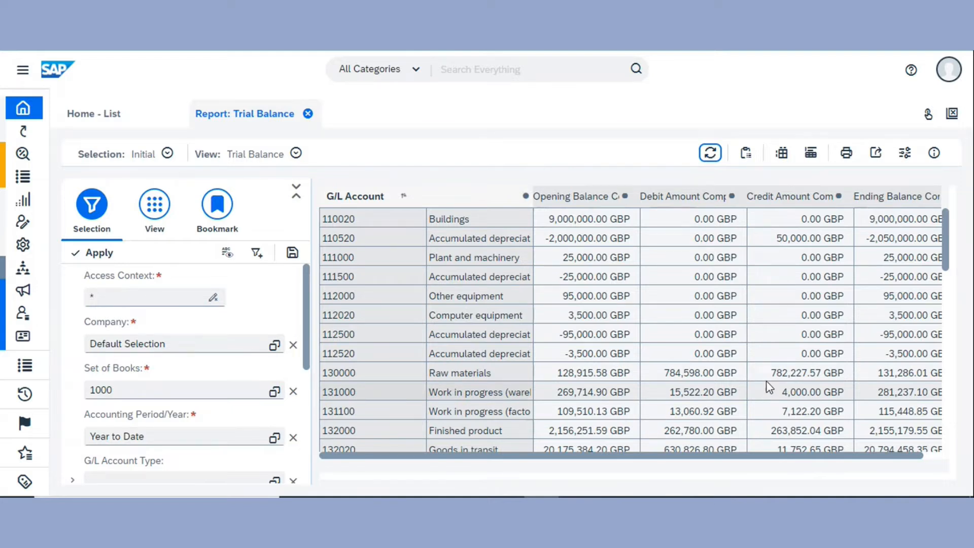
Set the company to Profile: Company - Multiple and refresh the report
{"action": "left_click", "coordinate": [275, 346]}
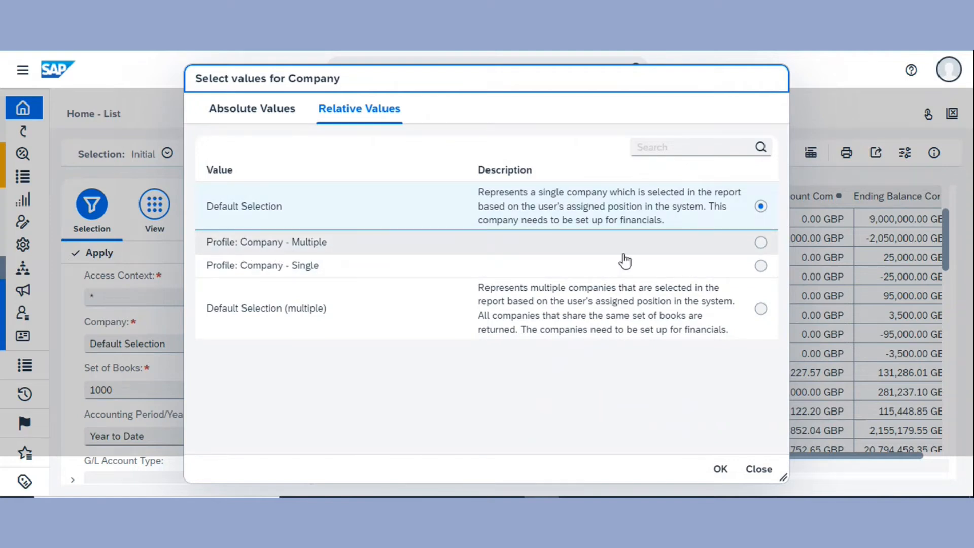
{"action": "left_click", "coordinate": [720, 242]}
{"action": "left_click", "coordinate": [720, 469]}
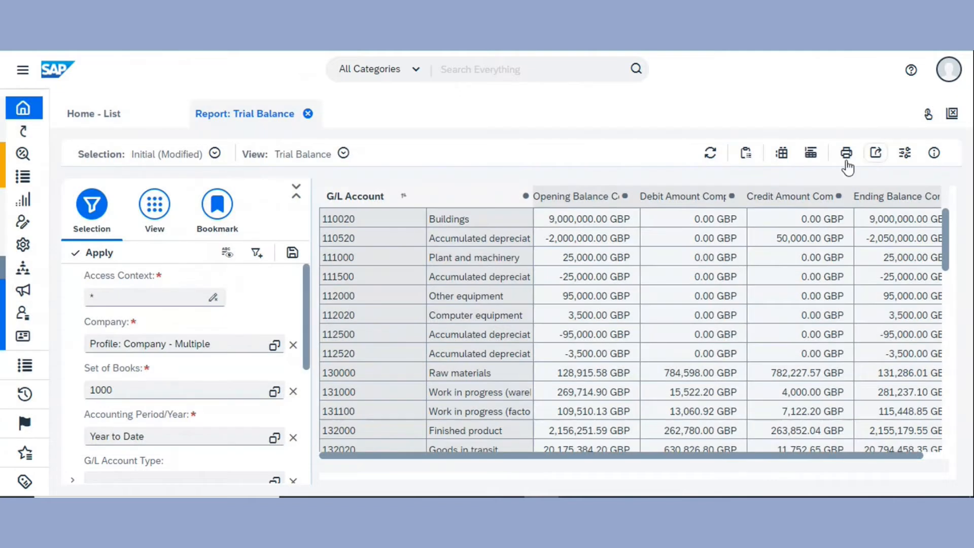
{"action": "left_click", "coordinate": [710, 152]}
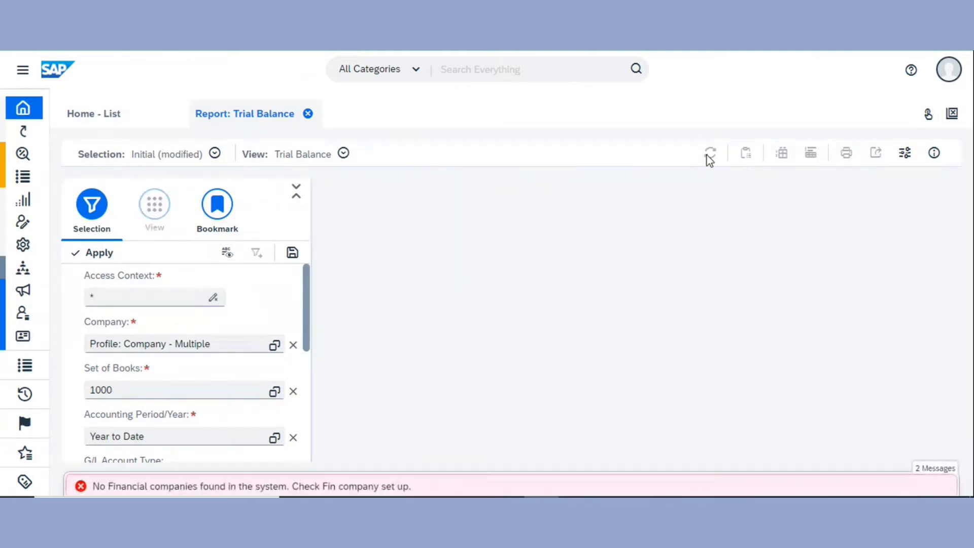
Change the company selection to Profile: Company - Single
{"action": "left_click", "coordinate": [124, 480]}
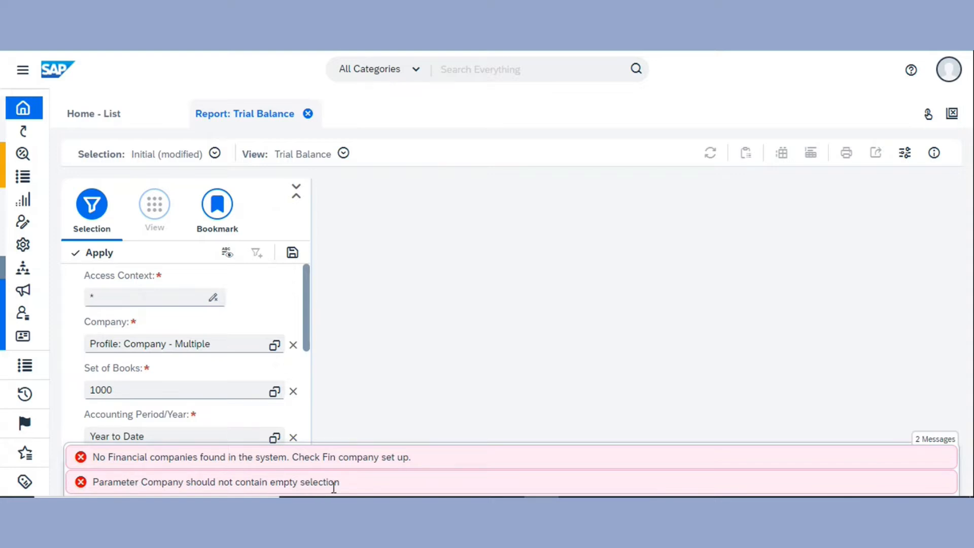
{"action": "left_click", "coordinate": [273, 346]}
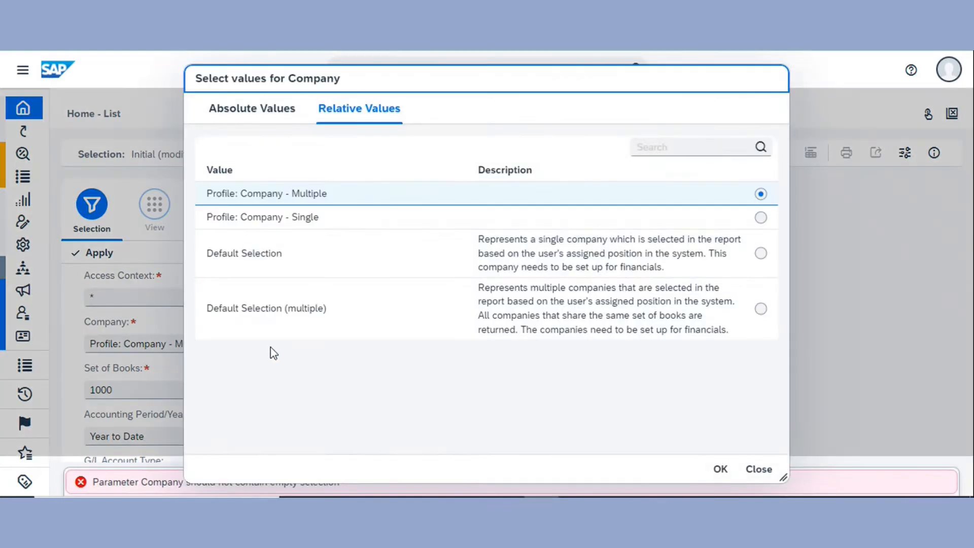
{"action": "left_click", "coordinate": [394, 221]}
{"action": "left_click", "coordinate": [720, 468]}
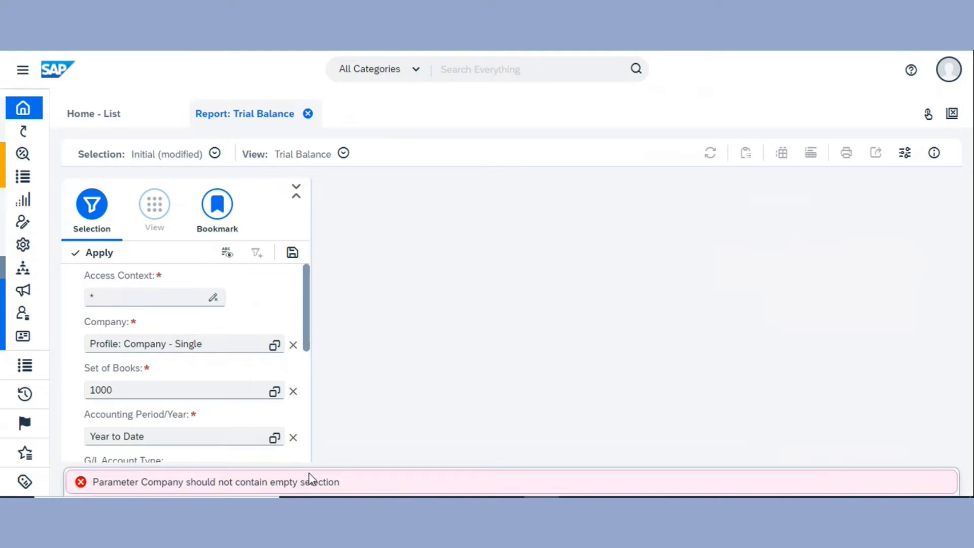
Set the company selection to Default Selection (multiple)
{"action": "left_click", "coordinate": [274, 348]}
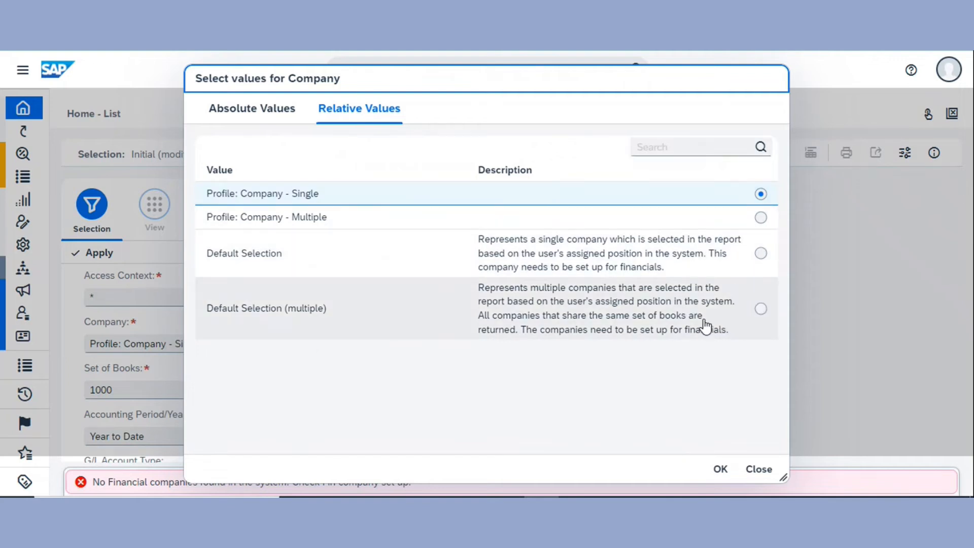
{"action": "left_click", "coordinate": [751, 317]}
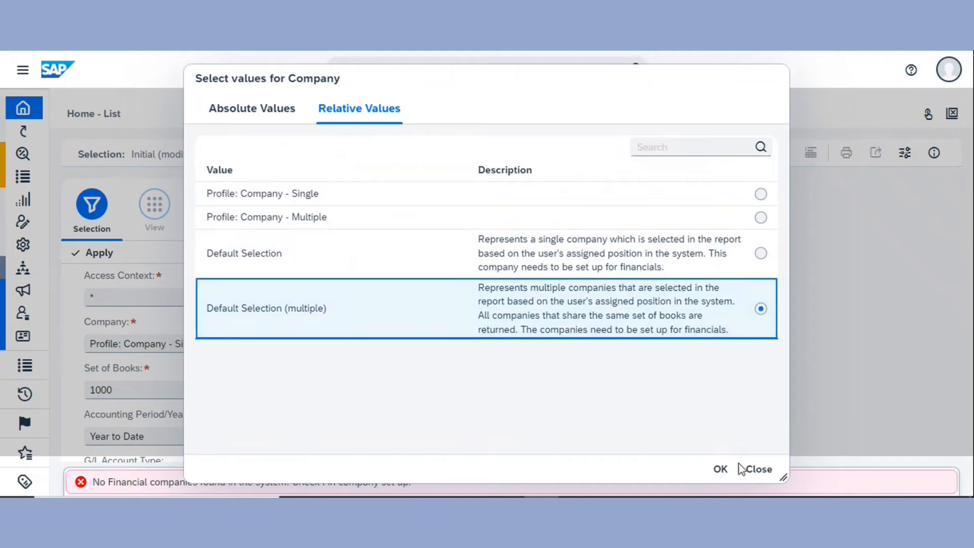
{"action": "left_click", "coordinate": [721, 470]}
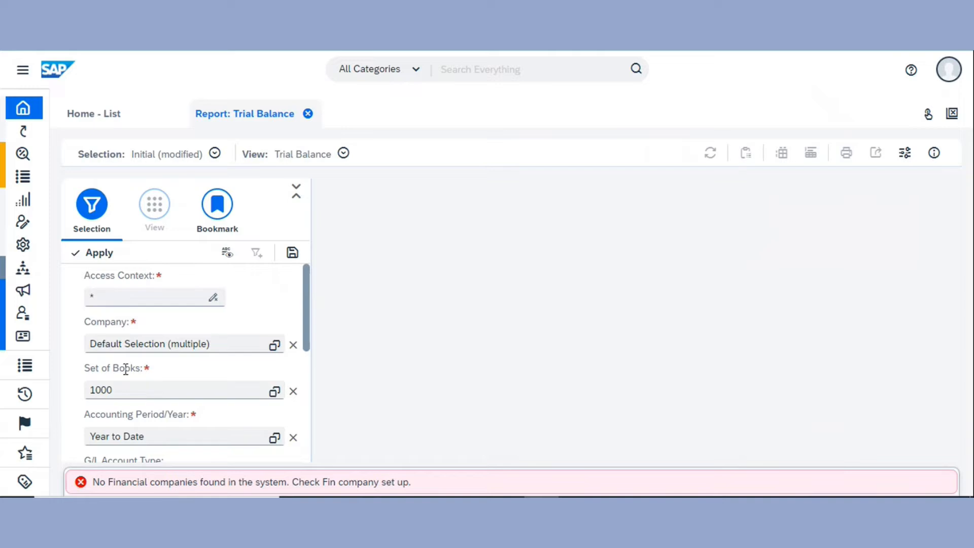
Switch the Set of Books to 7000 and start the report
{"action": "left_click", "coordinate": [275, 391]}
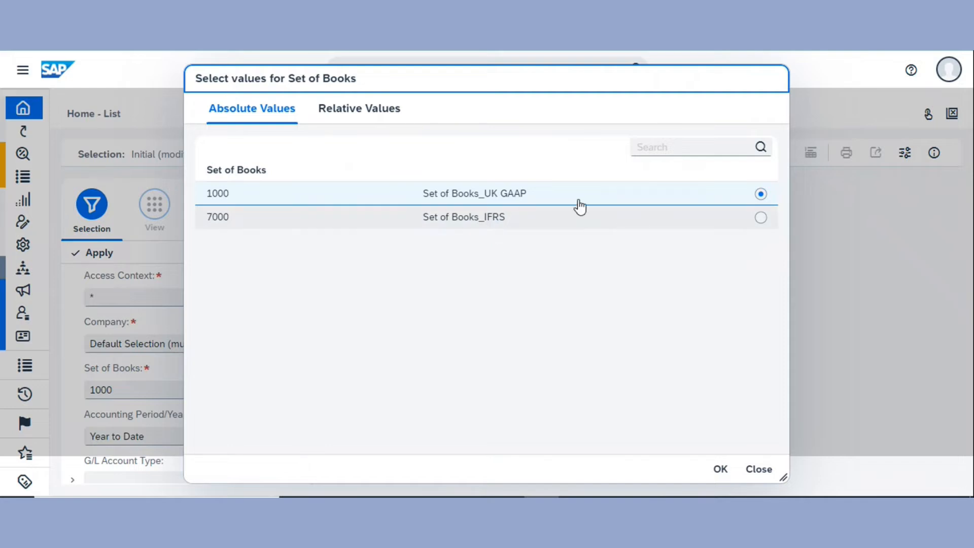
{"action": "left_click", "coordinate": [564, 219]}
{"action": "left_click", "coordinate": [722, 471]}
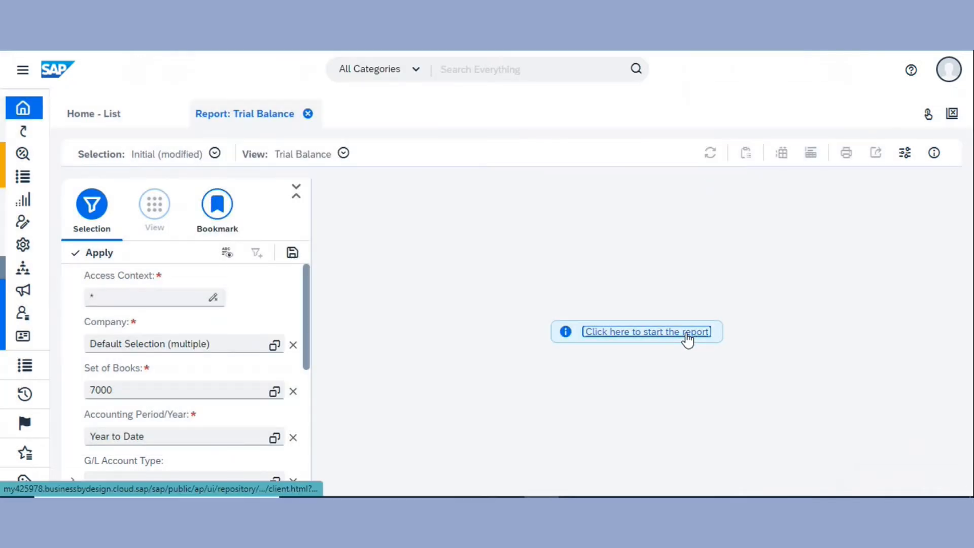
{"action": "left_click", "coordinate": [686, 334]}
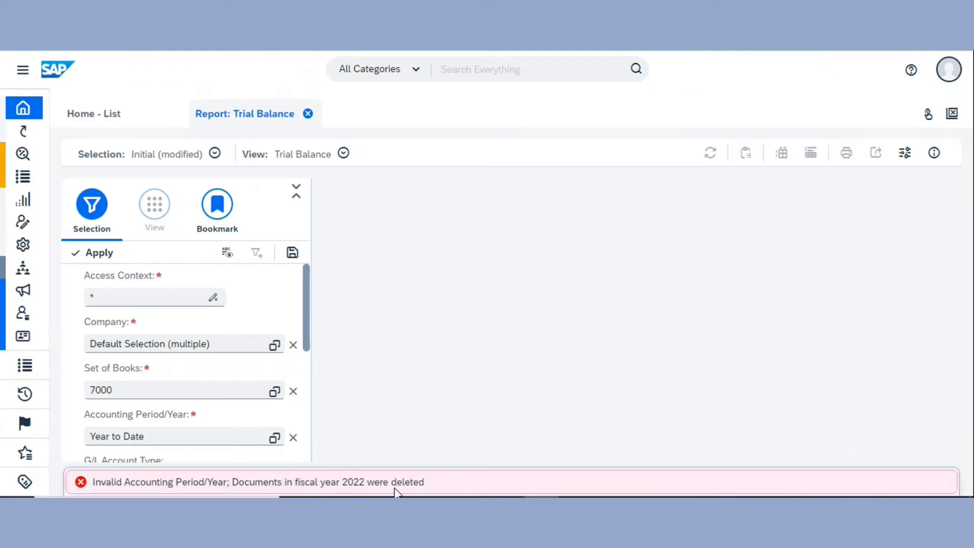
Set the Set of Books back to 1000
{"action": "scroll", "coordinate": [170, 364], "scroll_direction": "down", "scroll_amount": 2}
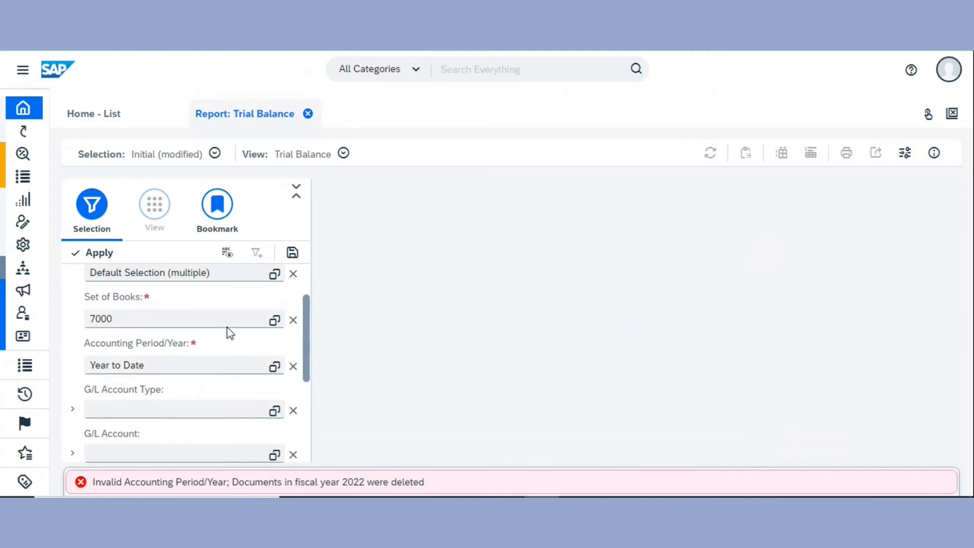
{"action": "left_click", "coordinate": [275, 320]}
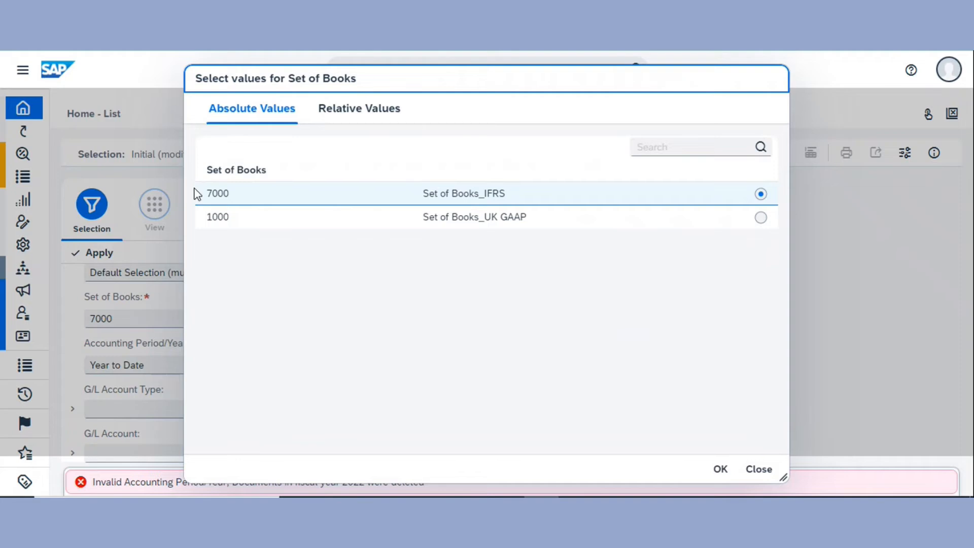
{"action": "left_click", "coordinate": [760, 217]}
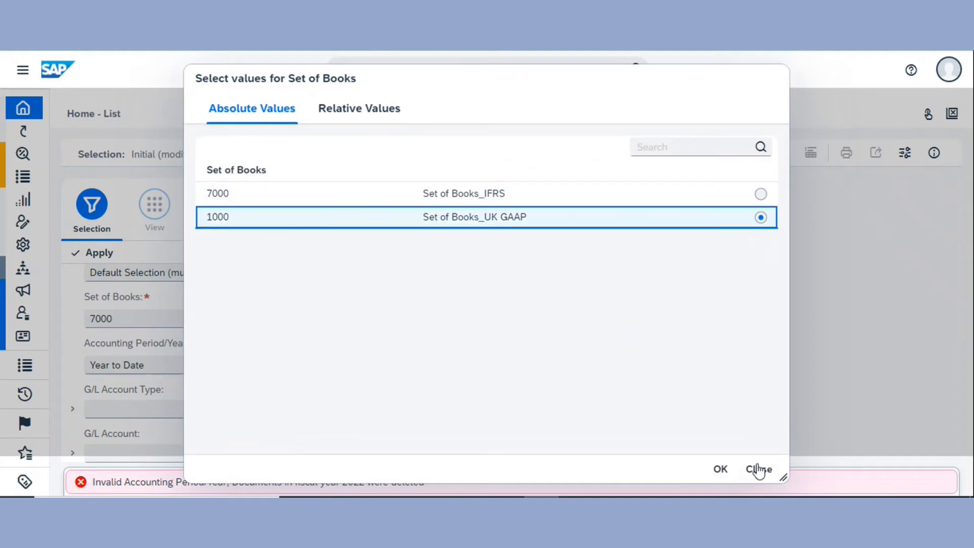
{"action": "left_click", "coordinate": [720, 468]}
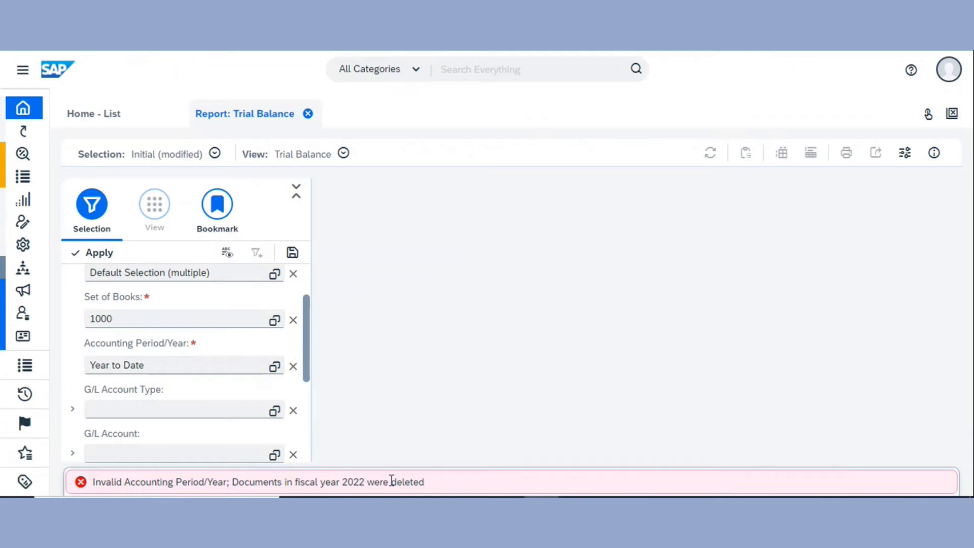
Set the accounting period to the absolute range 001.2010 to 012.2010 and start the report
{"action": "left_click", "coordinate": [274, 367]}
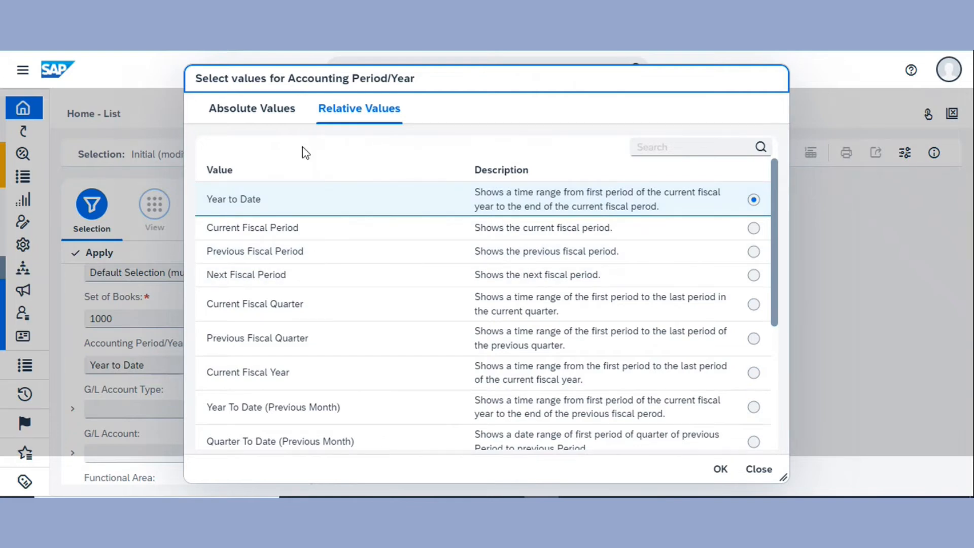
{"action": "left_click", "coordinate": [267, 114]}
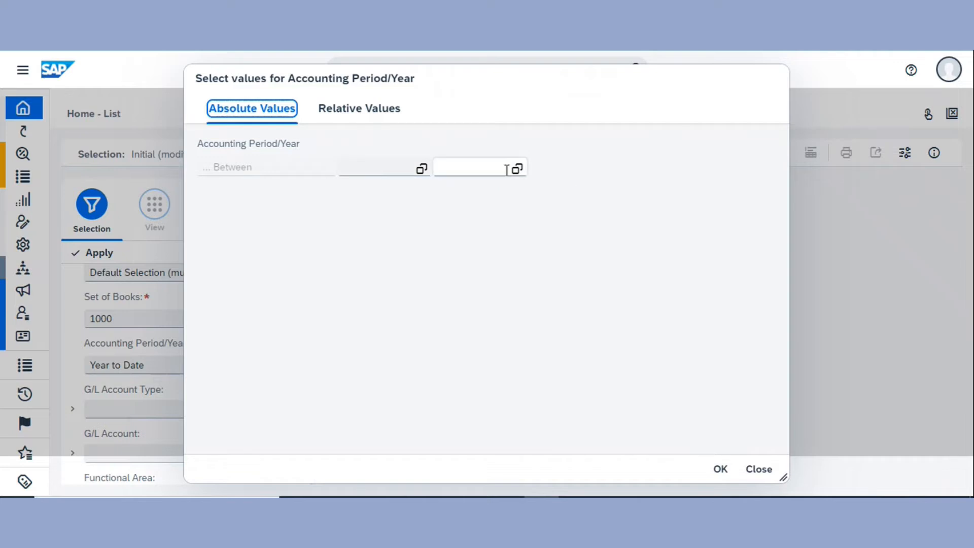
{"action": "left_click", "coordinate": [422, 169]}
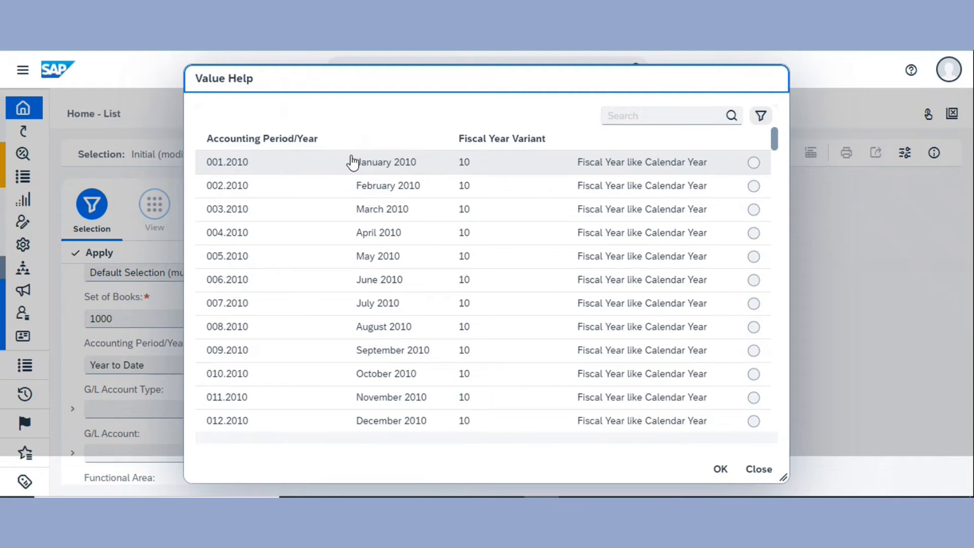
{"action": "left_click", "coordinate": [362, 168]}
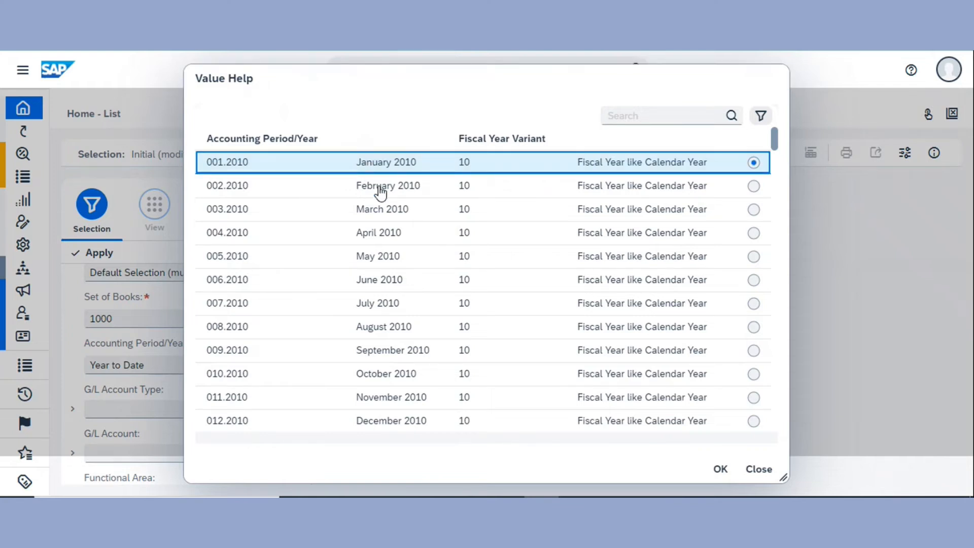
{"action": "left_click", "coordinate": [719, 469]}
{"action": "left_click", "coordinate": [500, 167]}
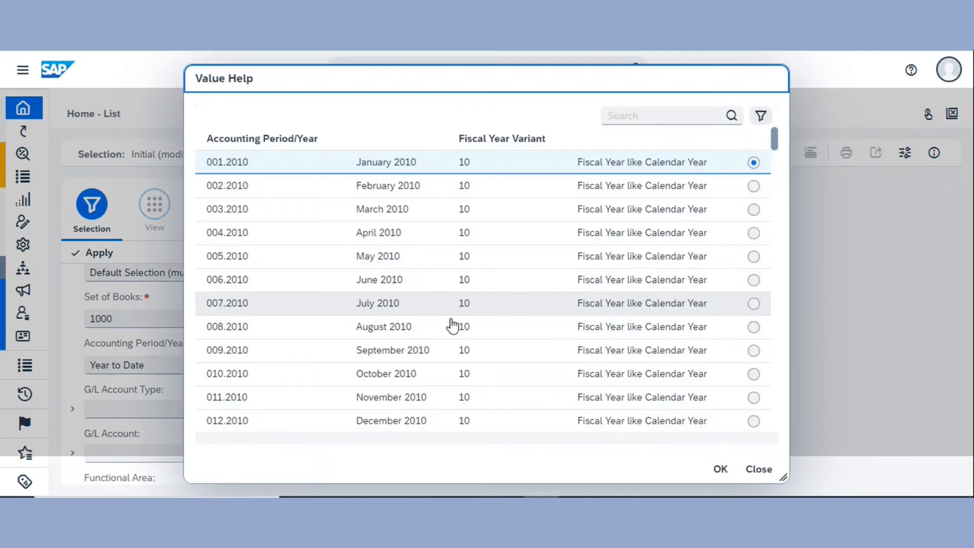
{"action": "left_click", "coordinate": [608, 420]}
{"action": "left_click", "coordinate": [720, 469]}
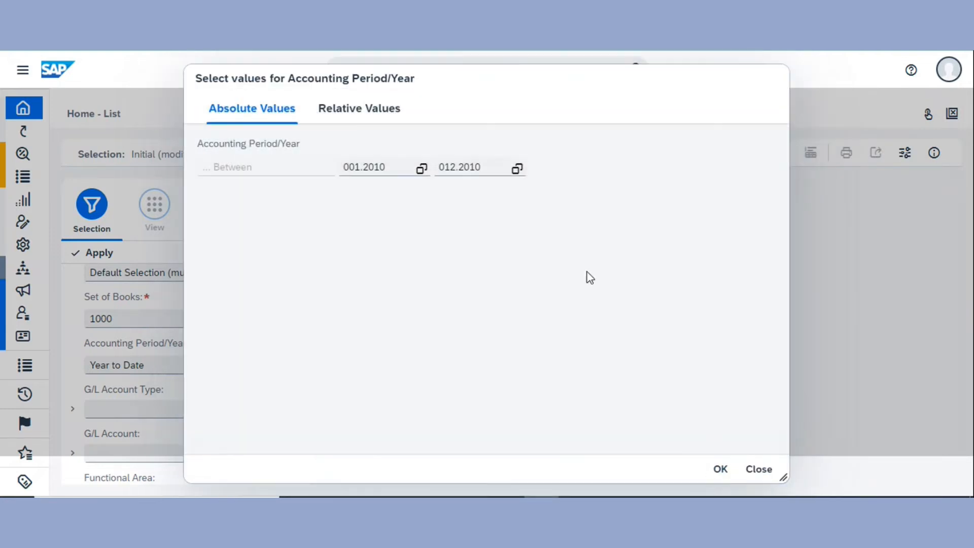
{"action": "left_click", "coordinate": [720, 468]}
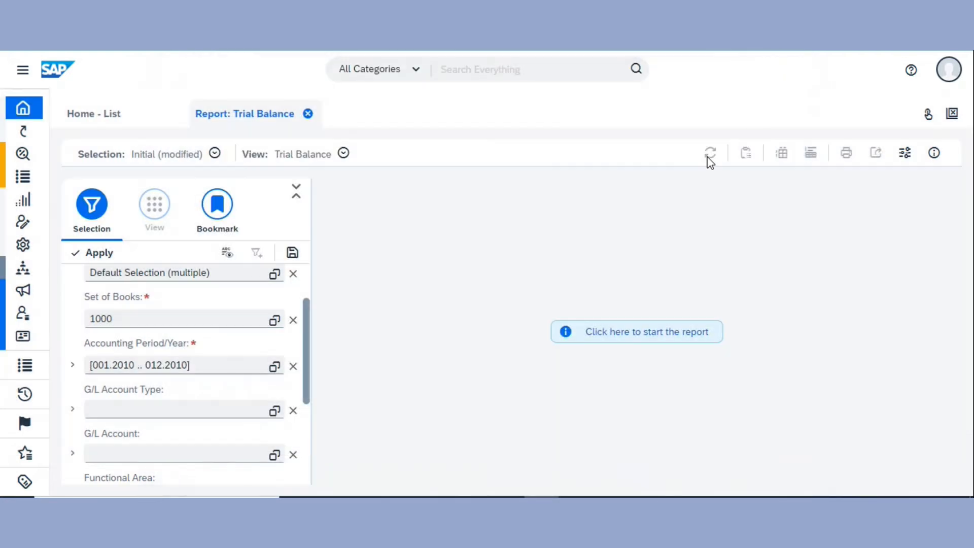
{"action": "left_click", "coordinate": [678, 337]}
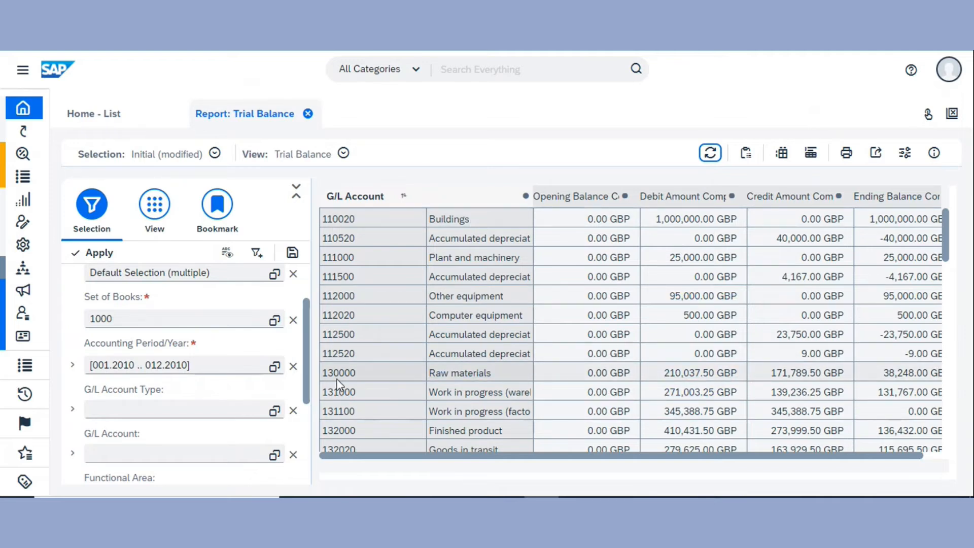
Filter G/L account types to Accruals or clearings, Allocated costs, Cash, Cost of sales and Costs or expenses, then refresh the report
{"action": "left_click", "coordinate": [275, 366]}
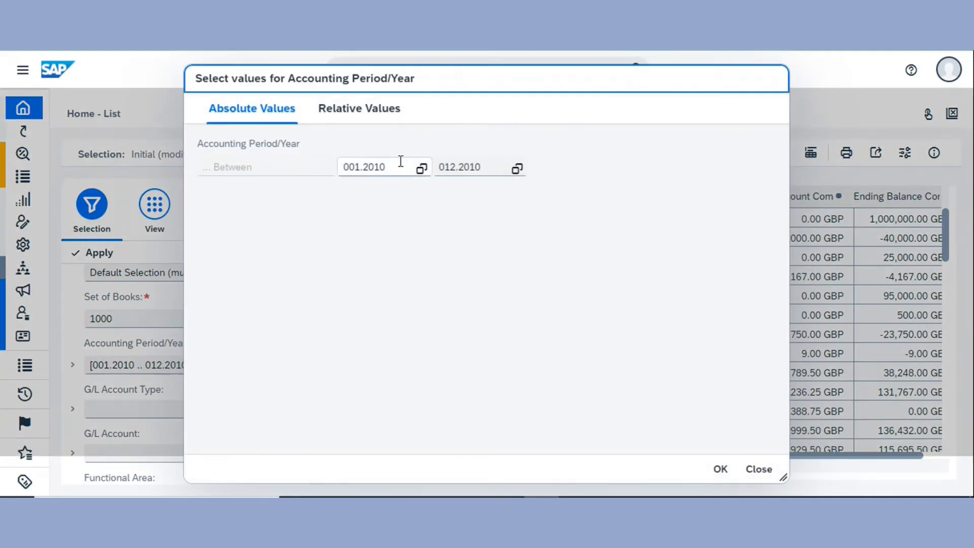
{"action": "left_click", "coordinate": [722, 480]}
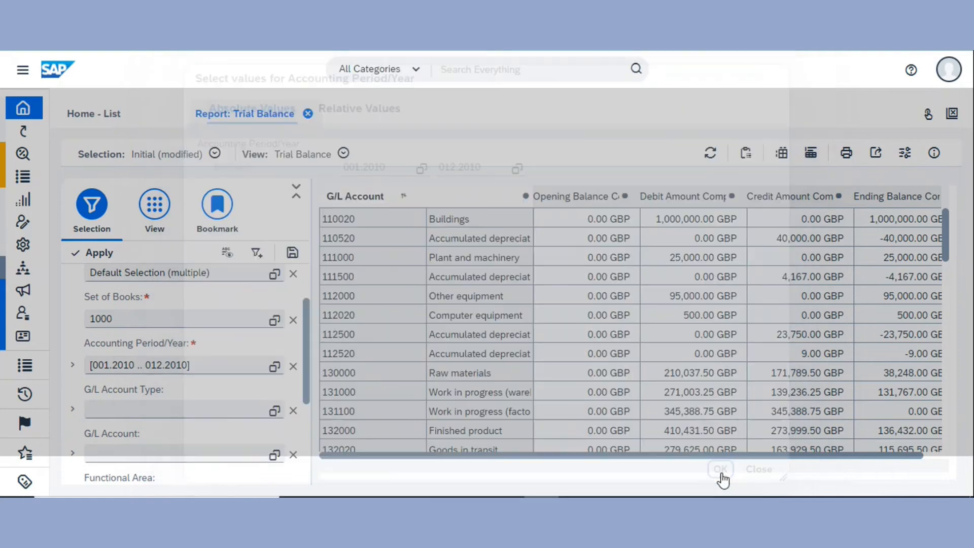
{"action": "scroll", "coordinate": [214, 387], "scroll_direction": "down", "scroll_amount": 2}
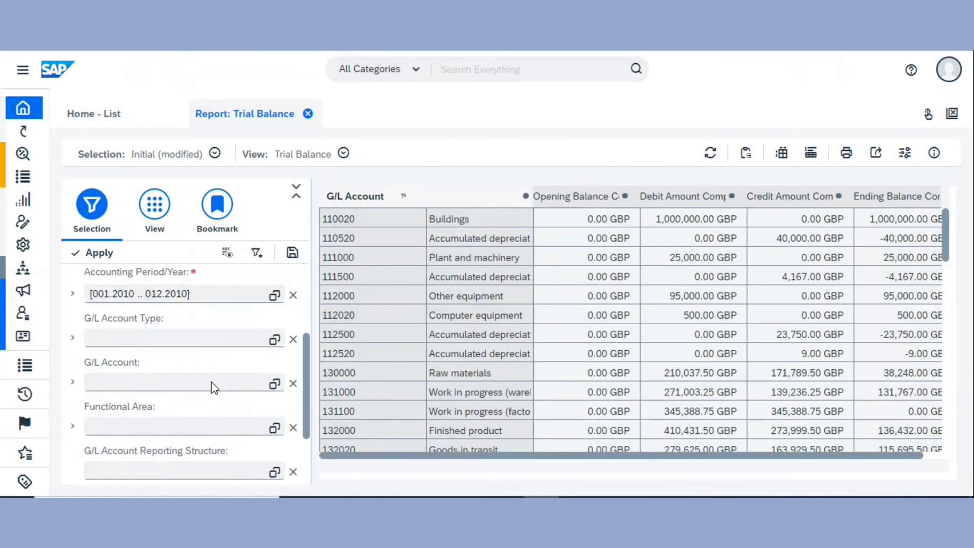
{"action": "left_click", "coordinate": [277, 338]}
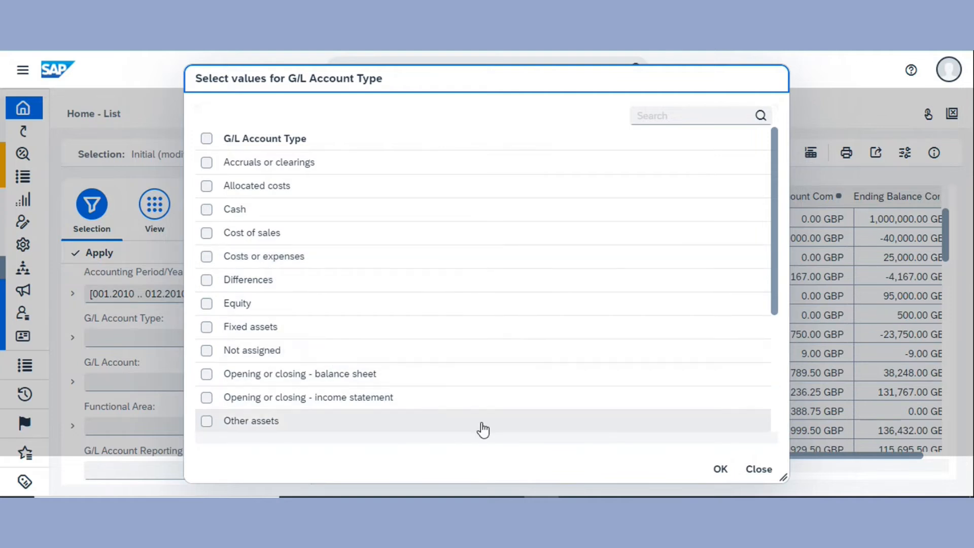
{"action": "left_click", "coordinate": [282, 208]}
{"action": "left_click", "coordinate": [284, 233]}
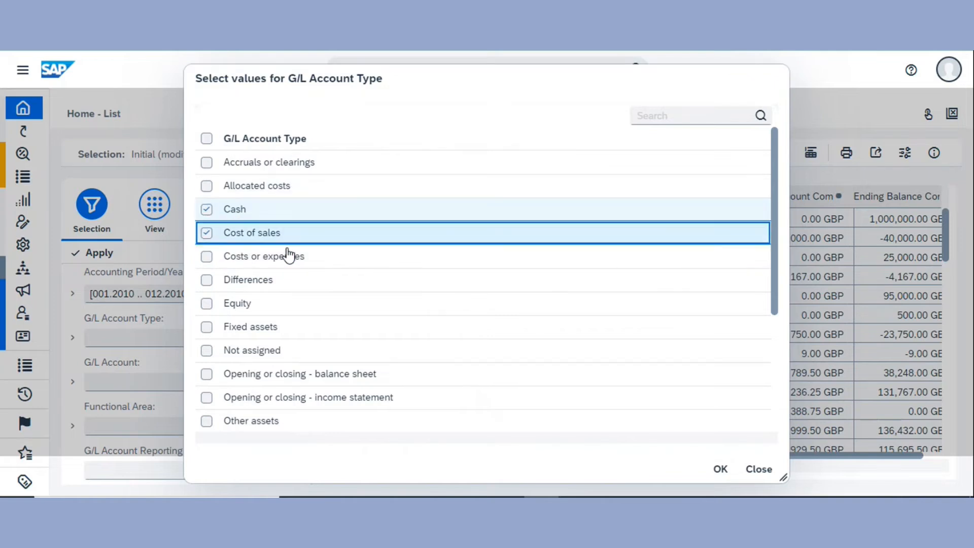
{"action": "left_click", "coordinate": [290, 258]}
{"action": "left_click", "coordinate": [279, 187]}
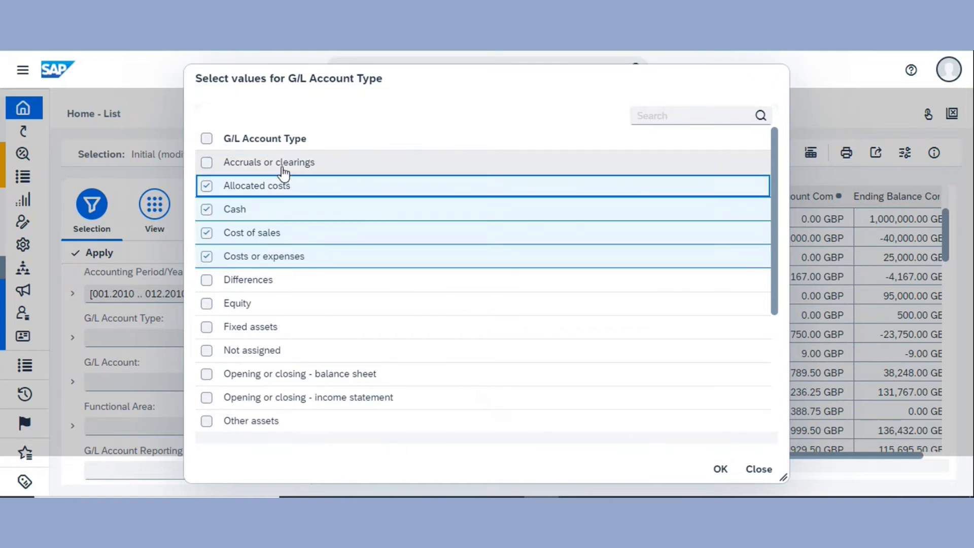
{"action": "left_click", "coordinate": [283, 170]}
{"action": "left_click", "coordinate": [721, 471]}
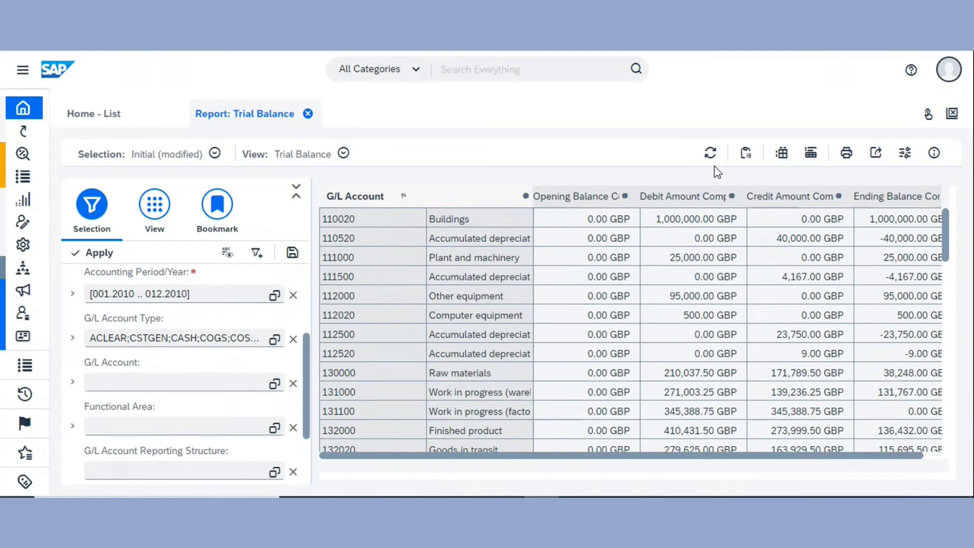
{"action": "left_click", "coordinate": [711, 155]}
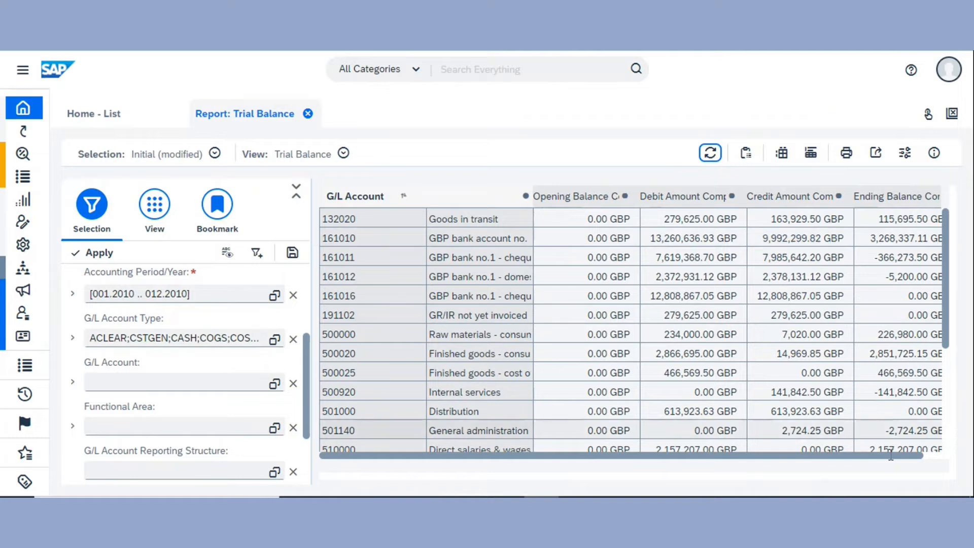
Restrict the G/L accounts to 101006, 102000 and 103000 and refresh the report
{"action": "left_click", "coordinate": [275, 384]}
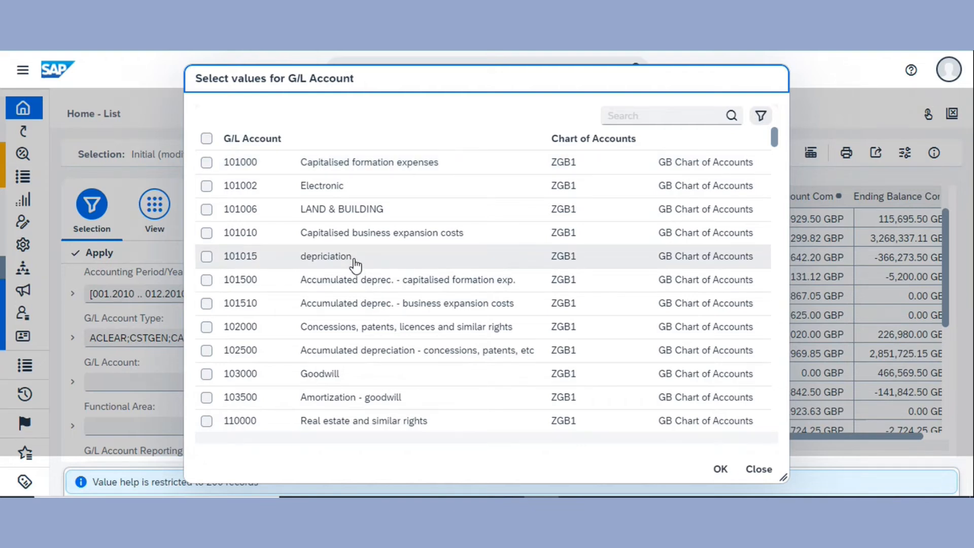
{"action": "left_click", "coordinate": [382, 384]}
{"action": "left_click", "coordinate": [366, 215]}
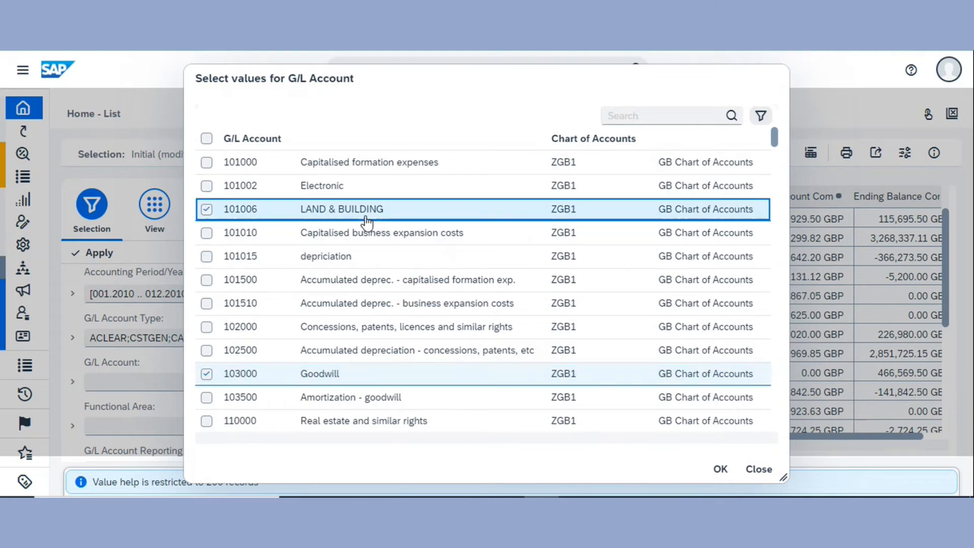
{"action": "left_click", "coordinate": [374, 330]}
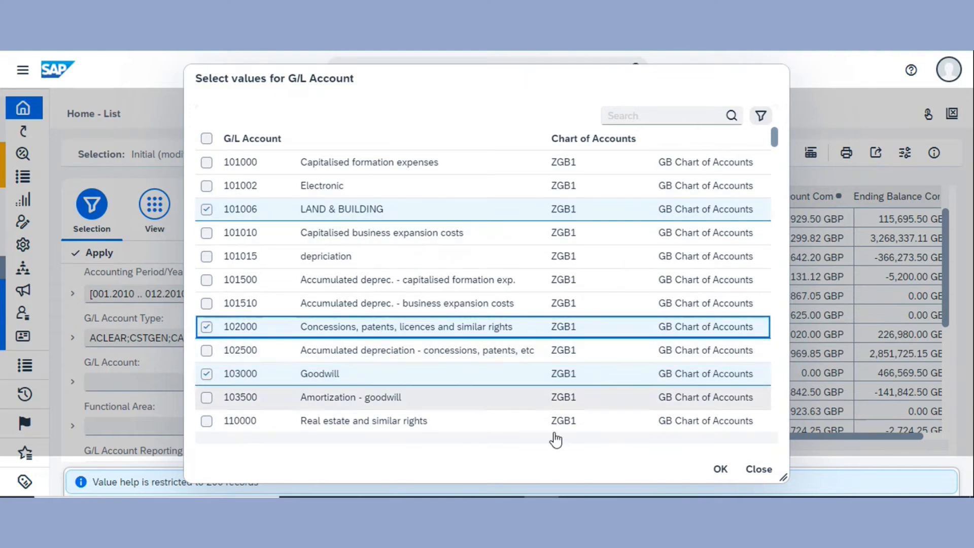
{"action": "left_click", "coordinate": [720, 468]}
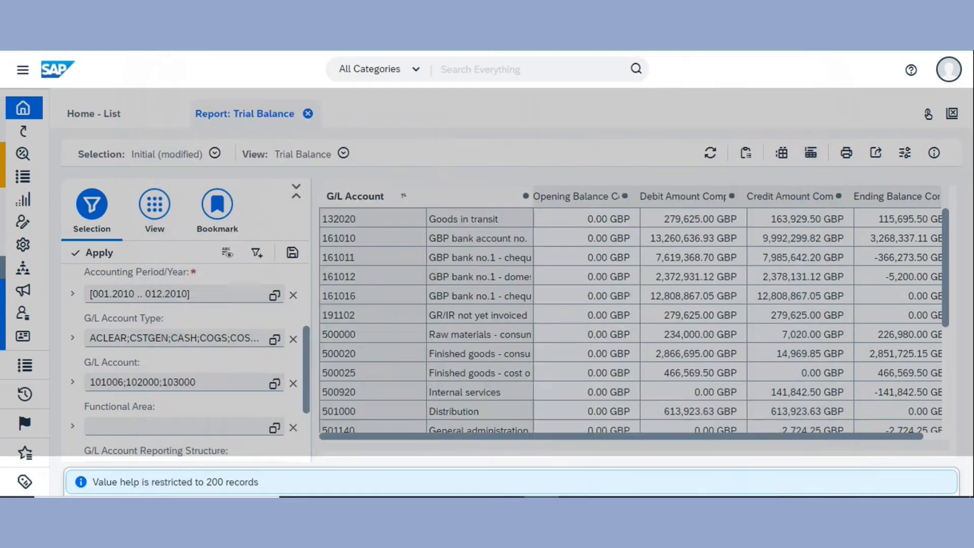
{"action": "left_click", "coordinate": [710, 154]}
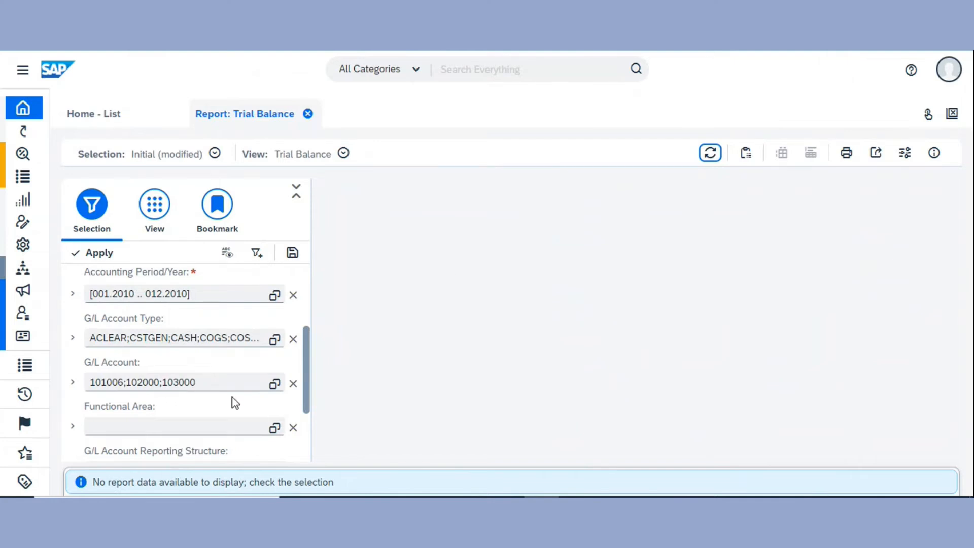
Select functional areas Administration, Cost of goods sold, Depreciation and Development, then refresh the report
{"action": "left_click", "coordinate": [274, 383]}
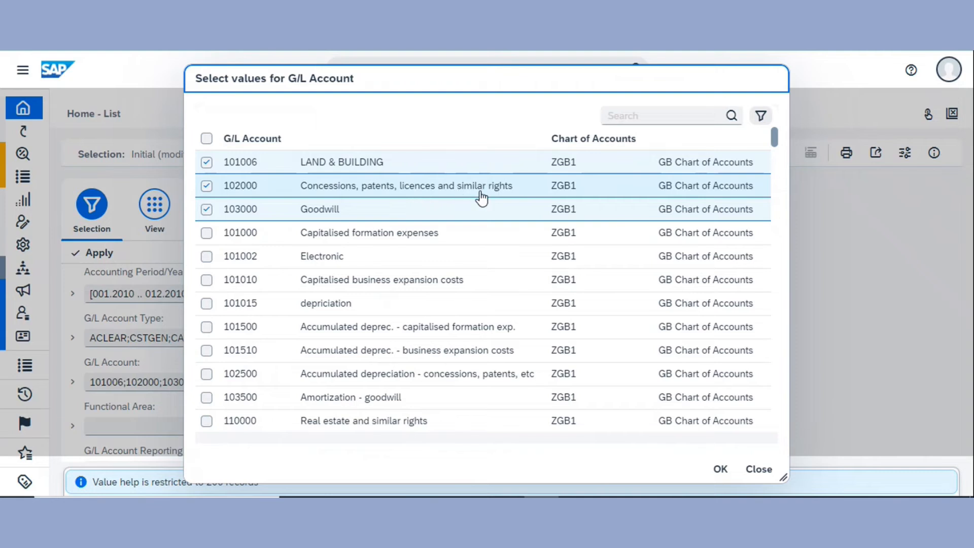
{"action": "left_click", "coordinate": [720, 469]}
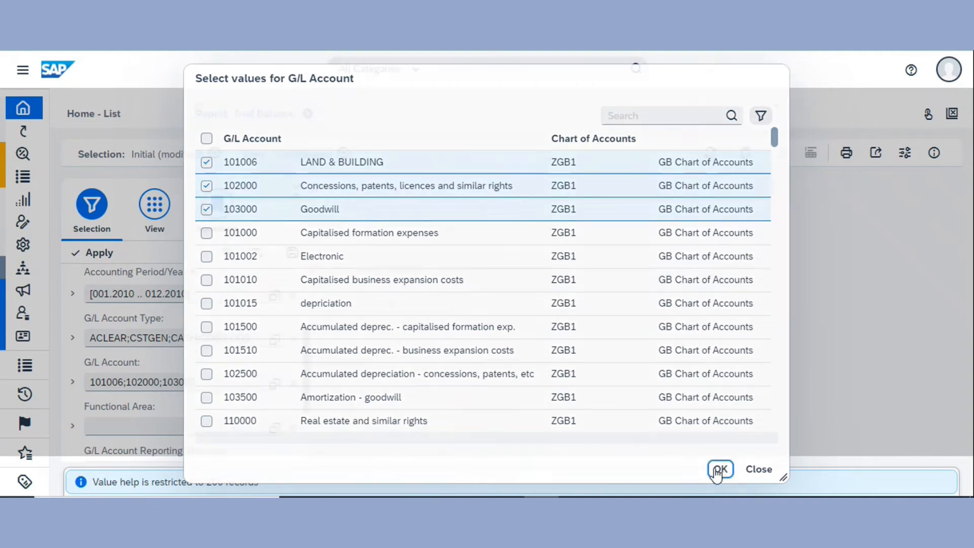
{"action": "scroll", "coordinate": [234, 408], "scroll_direction": "down", "scroll_amount": 2}
{"action": "left_click", "coordinate": [275, 357]}
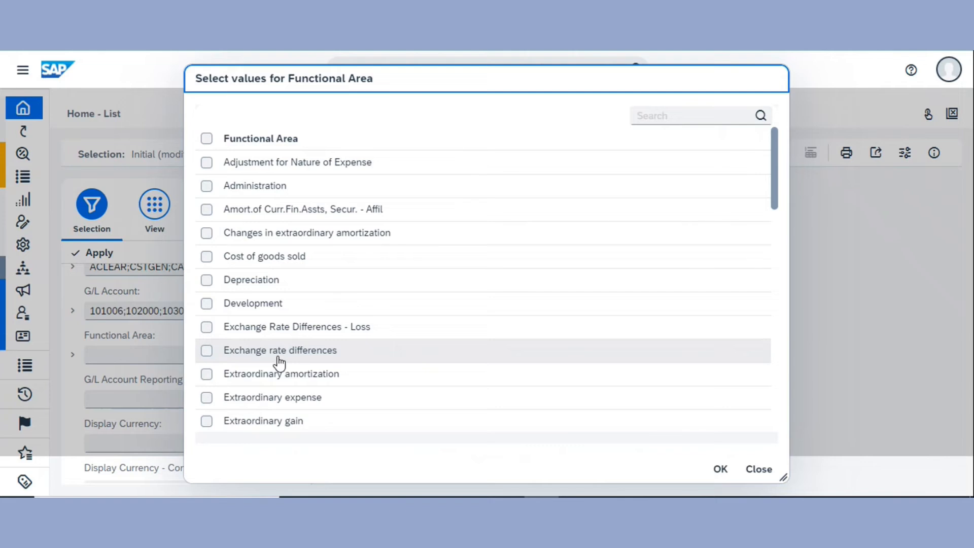
{"action": "left_click", "coordinate": [292, 287]}
{"action": "left_click", "coordinate": [293, 300]}
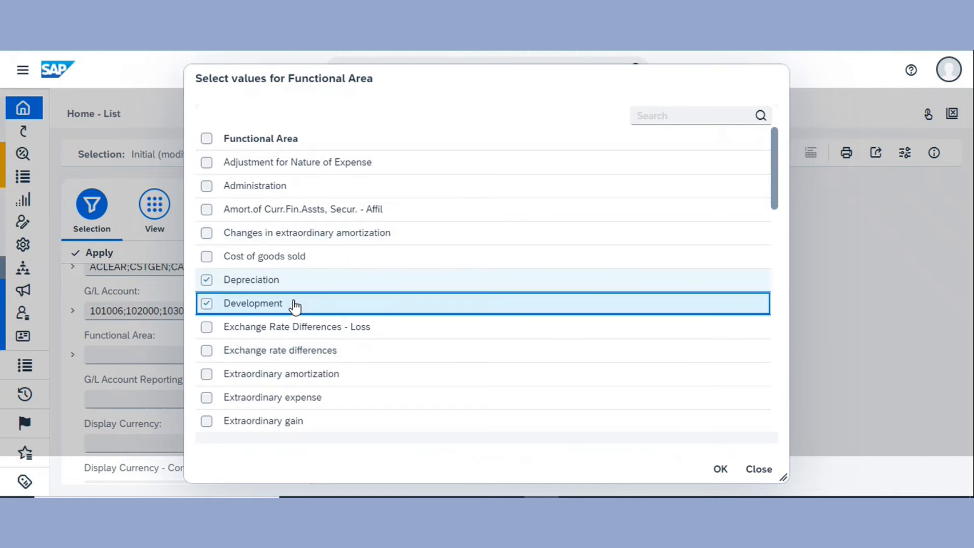
{"action": "left_click", "coordinate": [292, 262]}
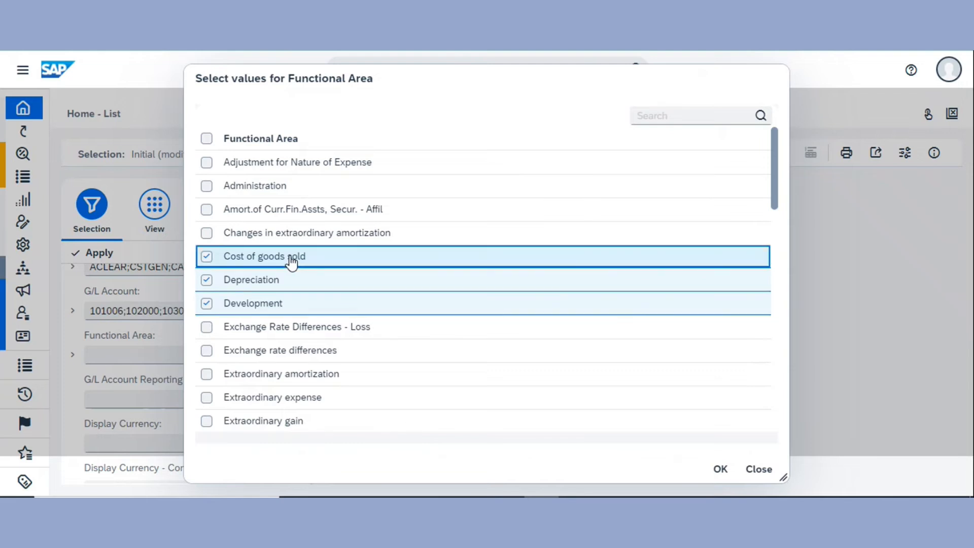
{"action": "left_click", "coordinate": [367, 188]}
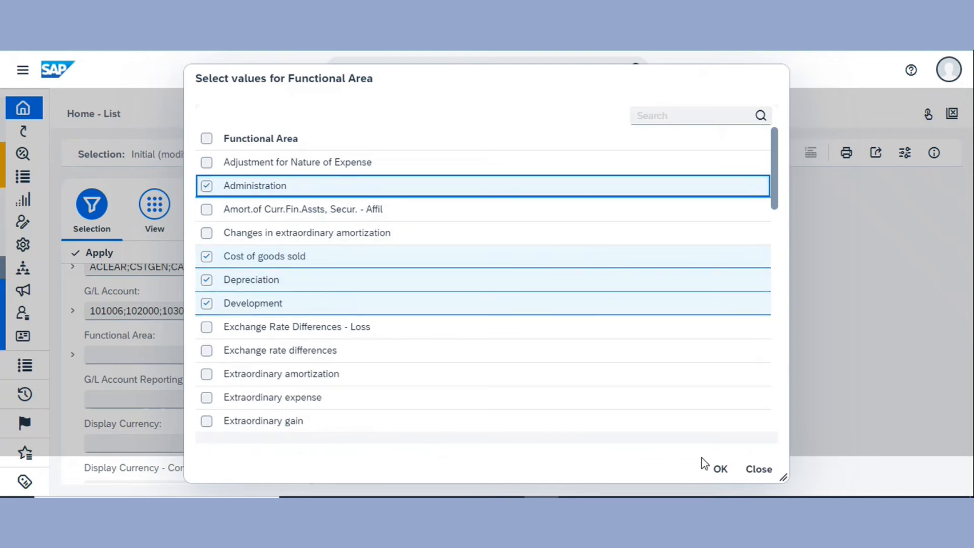
{"action": "left_click", "coordinate": [720, 469]}
{"action": "left_click", "coordinate": [710, 152]}
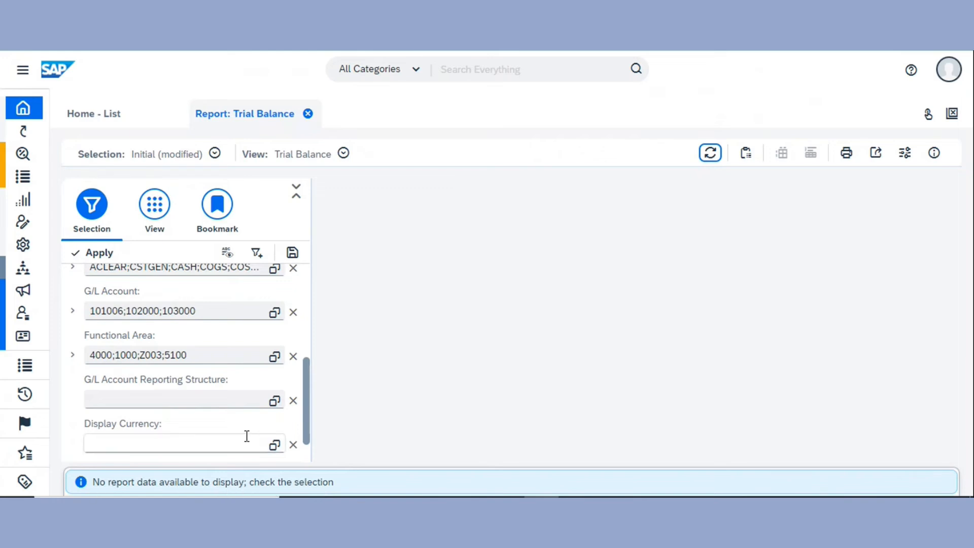
Set the G/L account reporting structure to UK - Balance Sheet and start the report
{"action": "scroll", "coordinate": [246, 433], "scroll_direction": "down", "scroll_amount": 1}
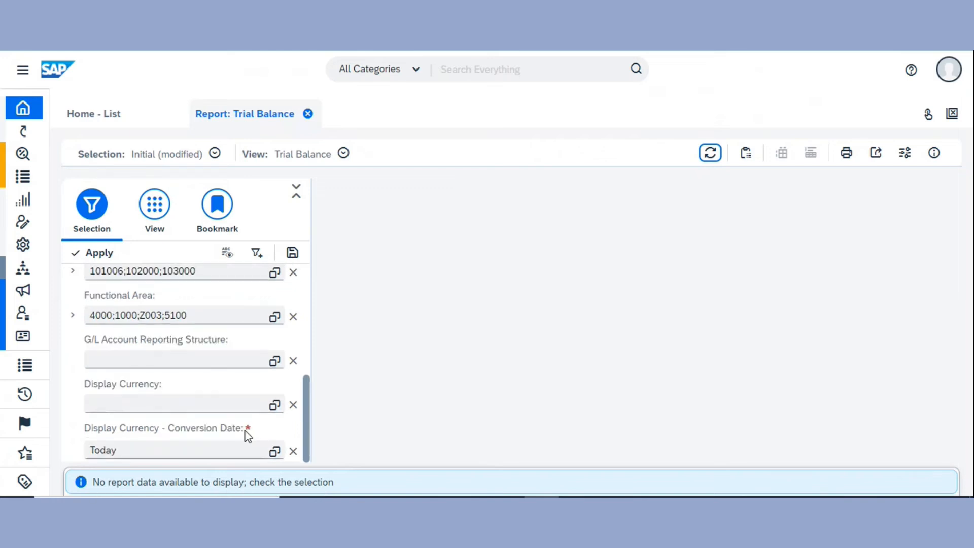
{"action": "left_click", "coordinate": [274, 362]}
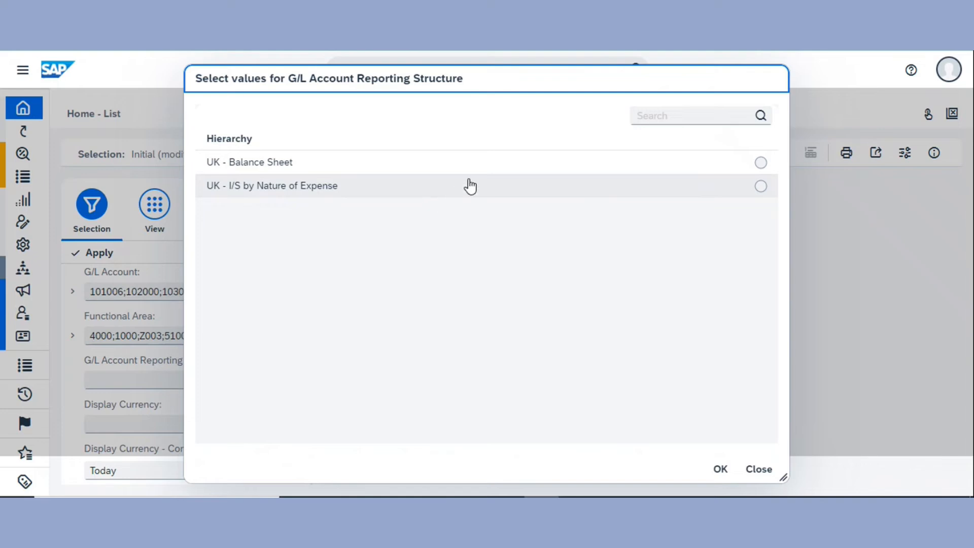
{"action": "left_click", "coordinate": [530, 169]}
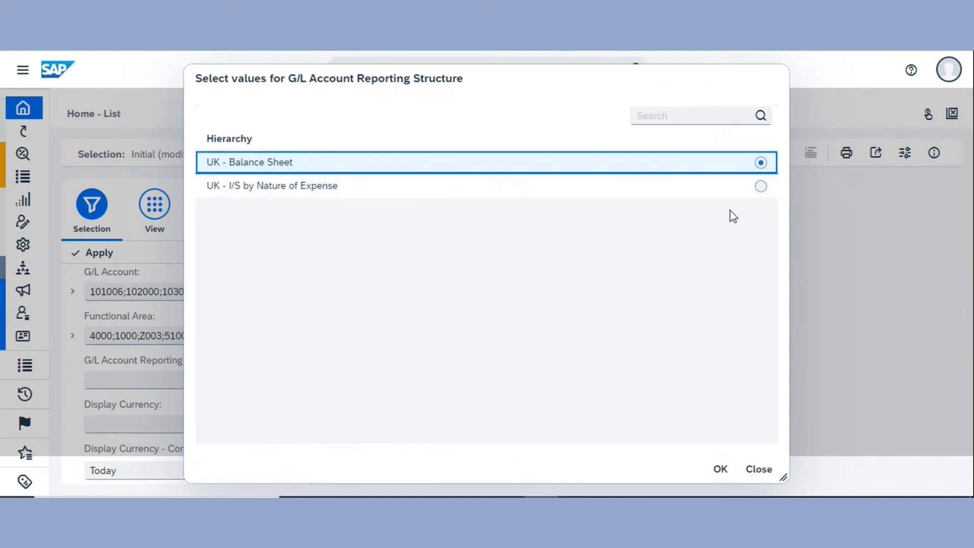
{"action": "left_click", "coordinate": [721, 469]}
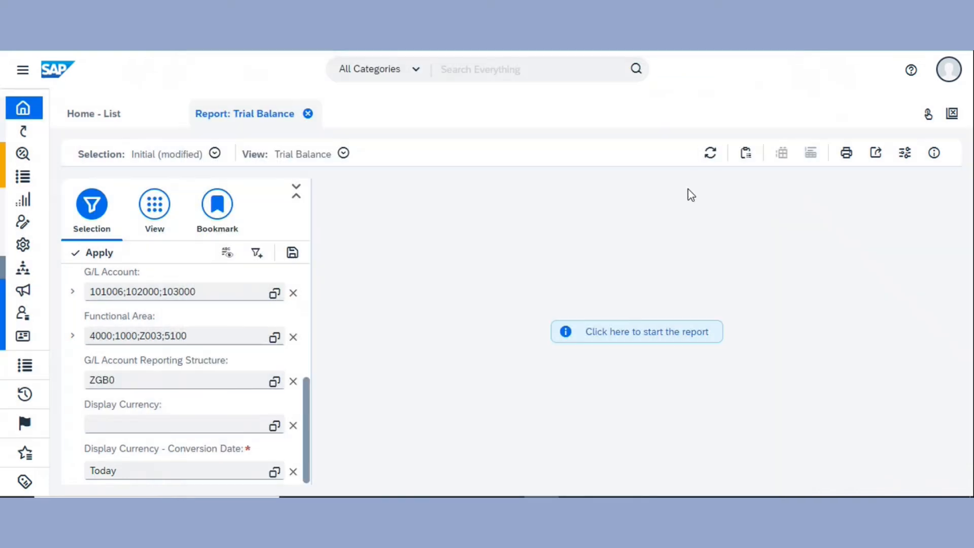
{"action": "left_click", "coordinate": [703, 163]}
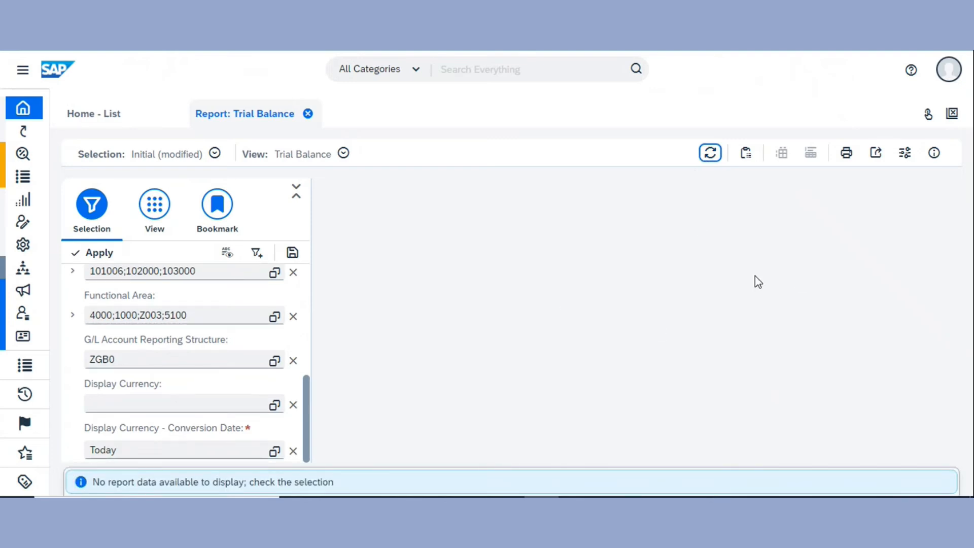
Browse the list of available display currencies and close the value help without choosing one
{"action": "left_click", "coordinate": [275, 406]}
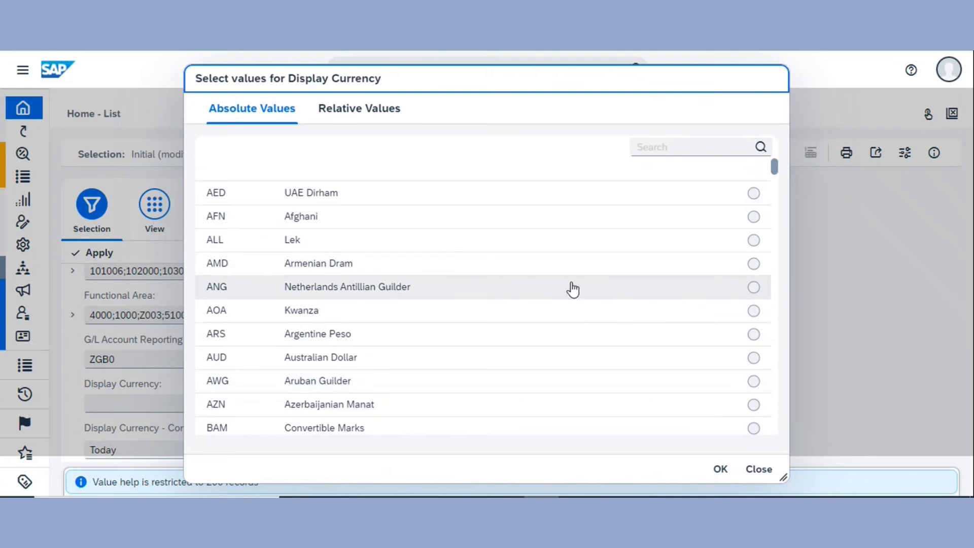
{"action": "scroll", "coordinate": [413, 322], "scroll_direction": "down", "scroll_amount": 1}
{"action": "scroll", "coordinate": [417, 327], "scroll_direction": "down", "scroll_amount": 8}
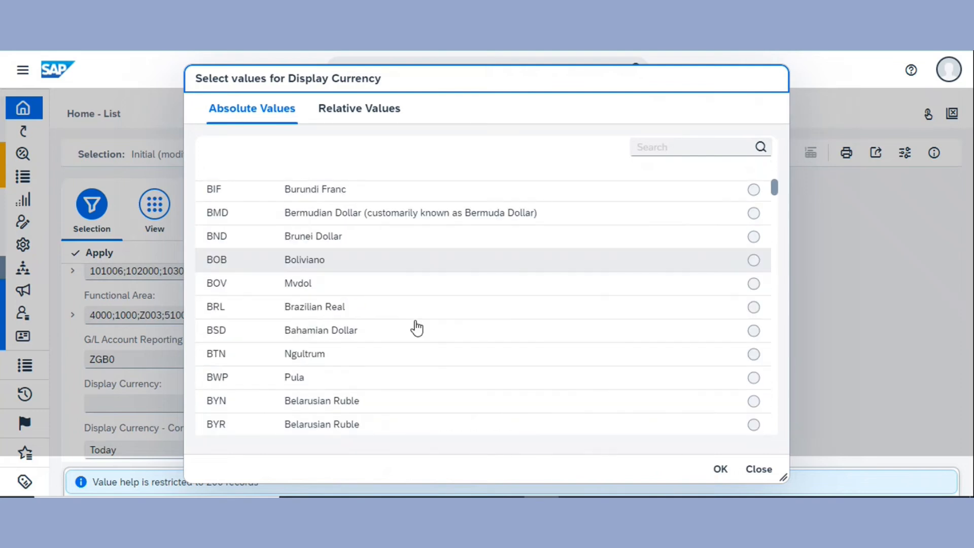
{"action": "scroll", "coordinate": [407, 309], "scroll_direction": "down", "scroll_amount": 7}
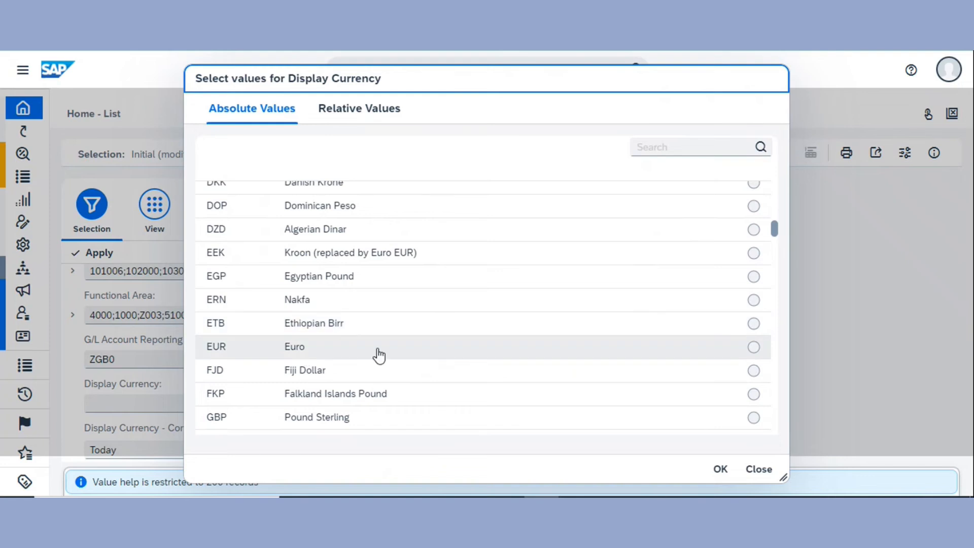
{"action": "scroll", "coordinate": [330, 380], "scroll_direction": "down", "scroll_amount": 1}
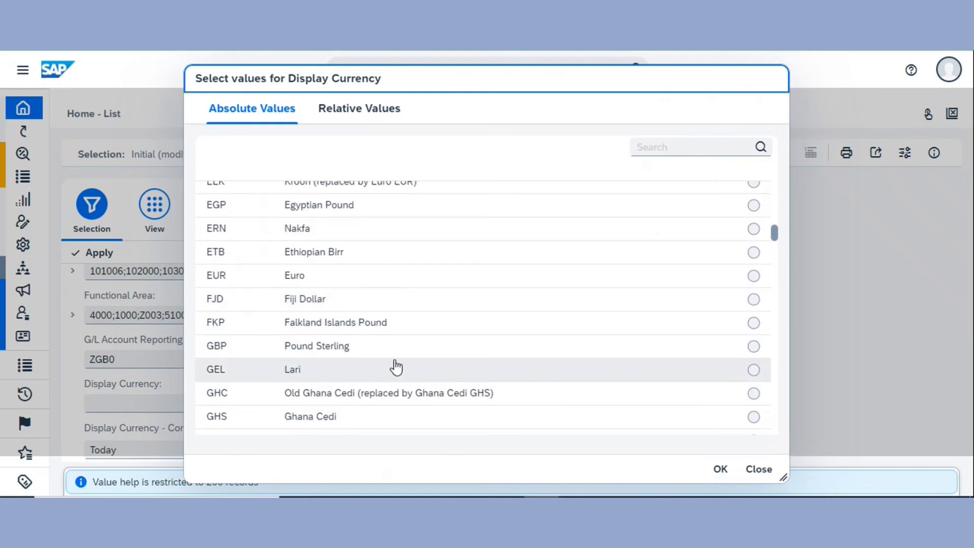
{"action": "scroll", "coordinate": [436, 380], "scroll_direction": "down", "scroll_amount": 1}
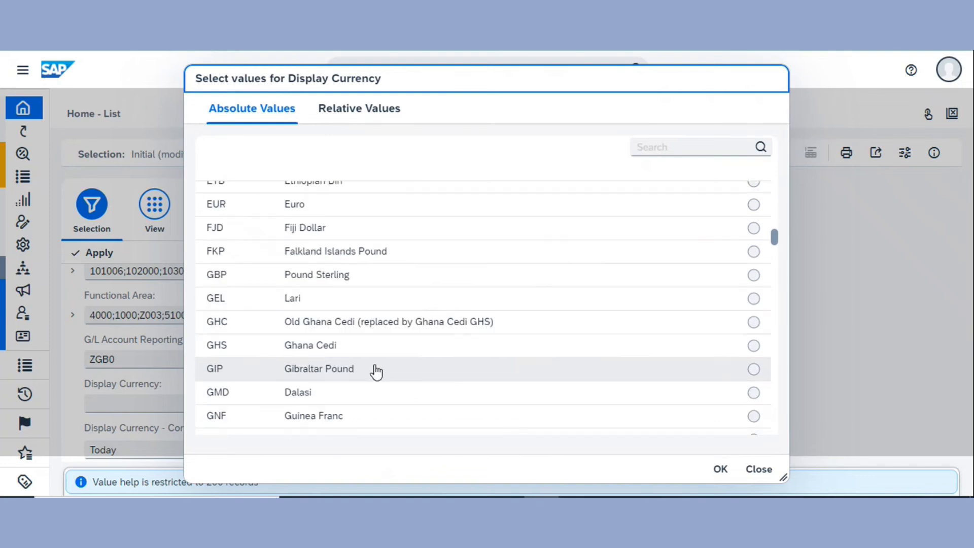
{"action": "scroll", "coordinate": [374, 370], "scroll_direction": "down", "scroll_amount": 1}
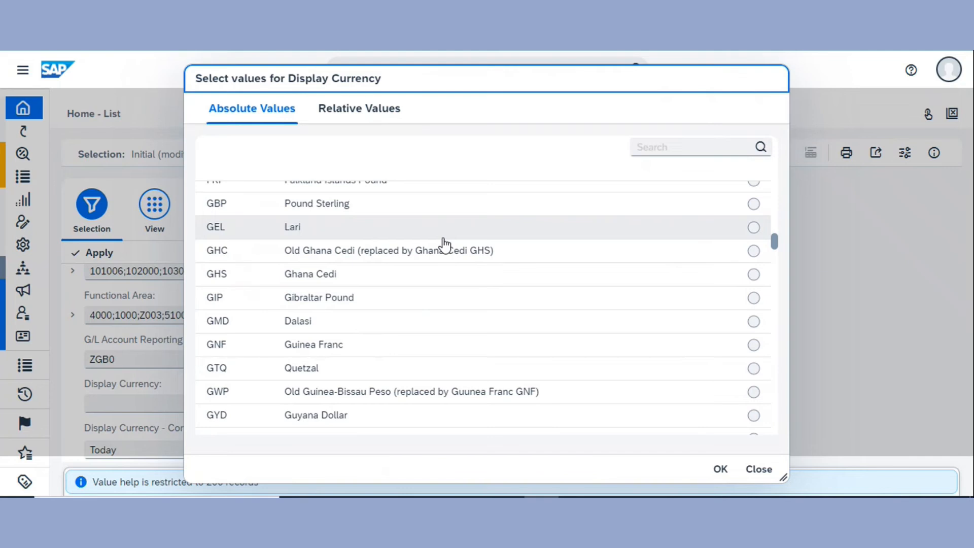
{"action": "left_click", "coordinate": [720, 469]}
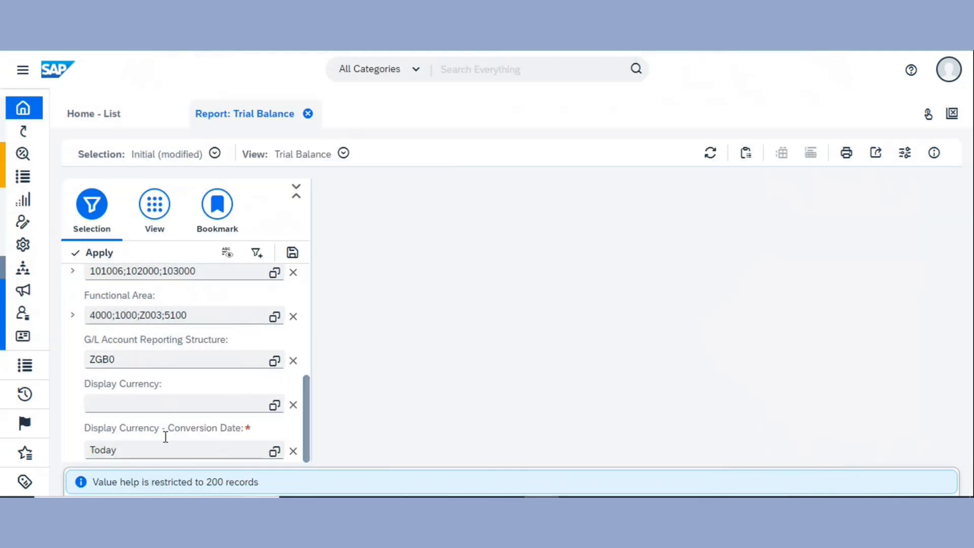
Set the display currency conversion date to the relative value Yesterday and refresh the report
{"action": "left_click", "coordinate": [275, 451]}
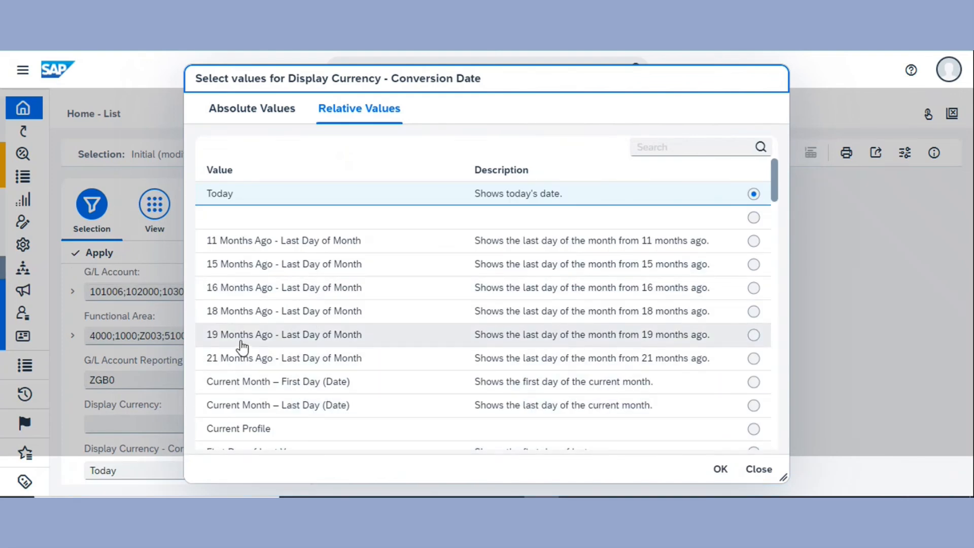
{"action": "scroll", "coordinate": [523, 377], "scroll_direction": "down", "scroll_amount": 3}
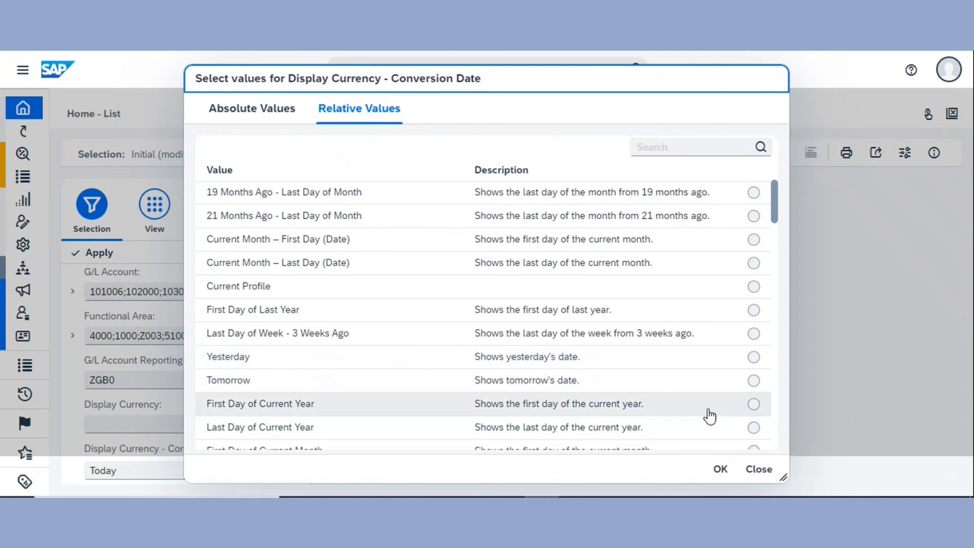
{"action": "left_click", "coordinate": [753, 358]}
{"action": "left_click", "coordinate": [721, 470]}
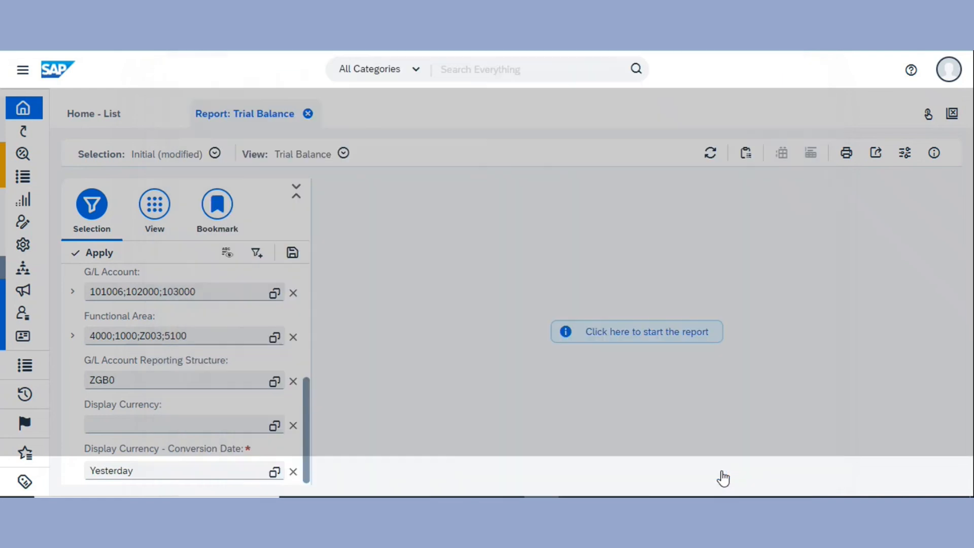
{"action": "left_click", "coordinate": [713, 154]}
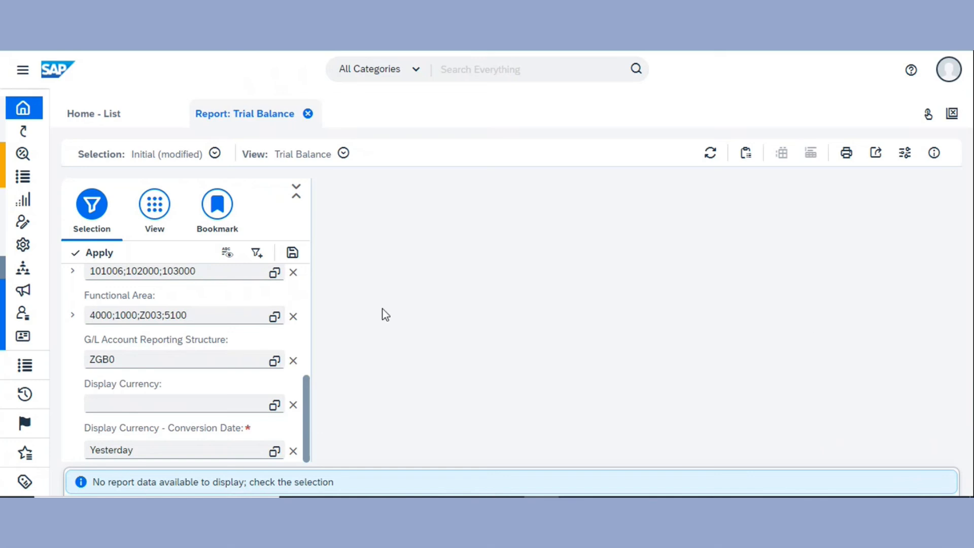
{"action": "scroll", "coordinate": [260, 311], "scroll_direction": "up", "scroll_amount": 5}
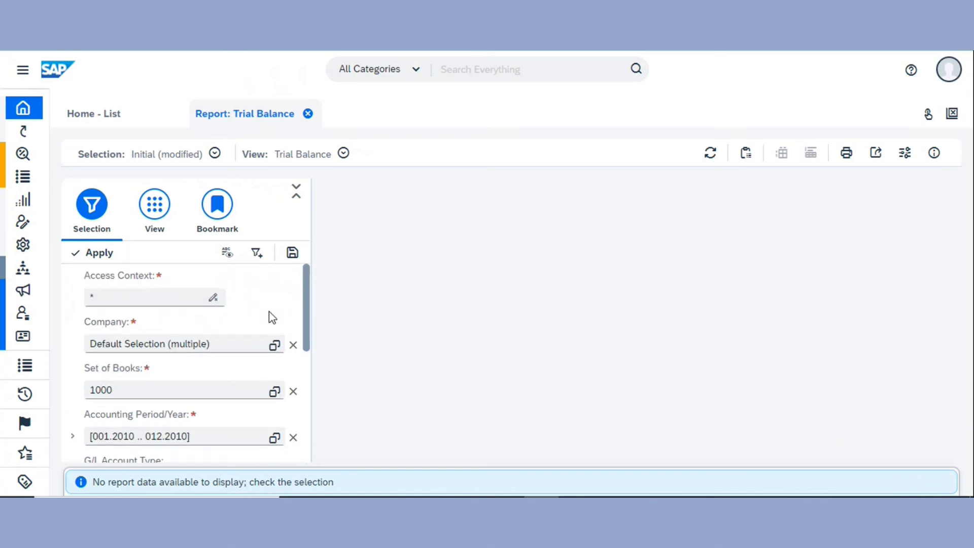